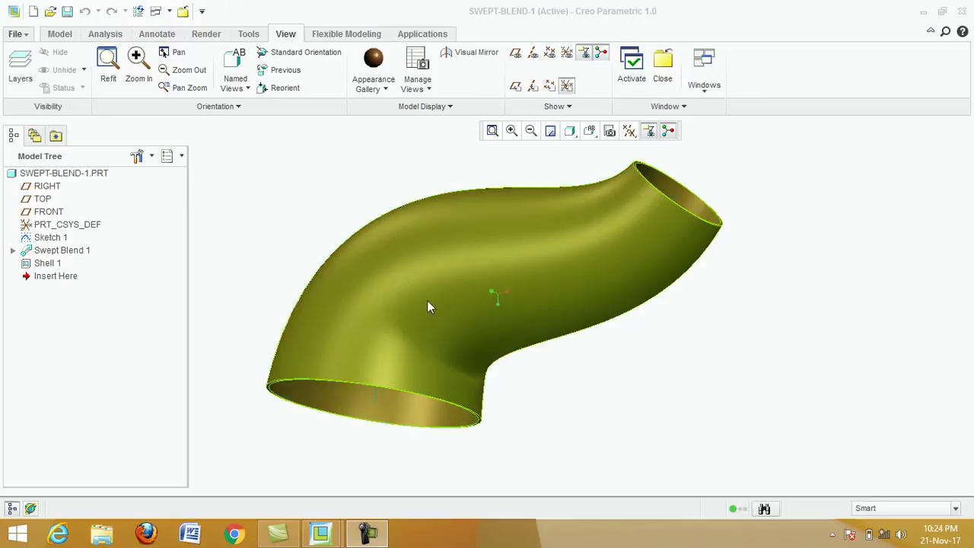
Examine the finished SWEPT-BLEND-1 pipe from several angles, including both open ends.
middle_click_drag(531, 277, 550, 271)
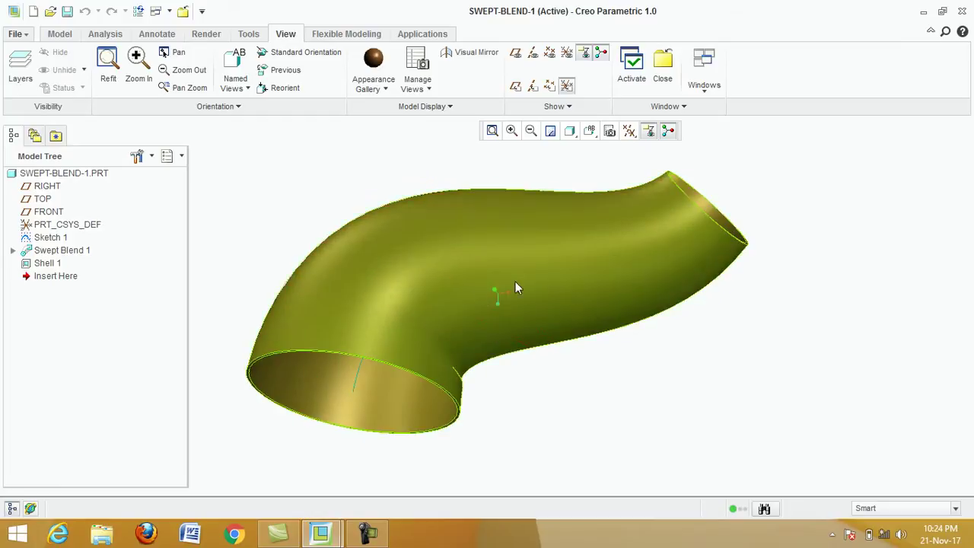
mouse_move(630, 245)
middle_mouse_down()
mouse_move(730, 210)
mouse_move(687, 254)
mouse_move(704, 217)
mouse_move(605, 267)
middle_mouse_up()
mouse_move(401, 357)
middle_mouse_down()
mouse_move(398, 302)
mouse_move(369, 332)
mouse_move(359, 368)
mouse_move(372, 339)
mouse_move(387, 363)
mouse_move(379, 340)
middle_mouse_up()
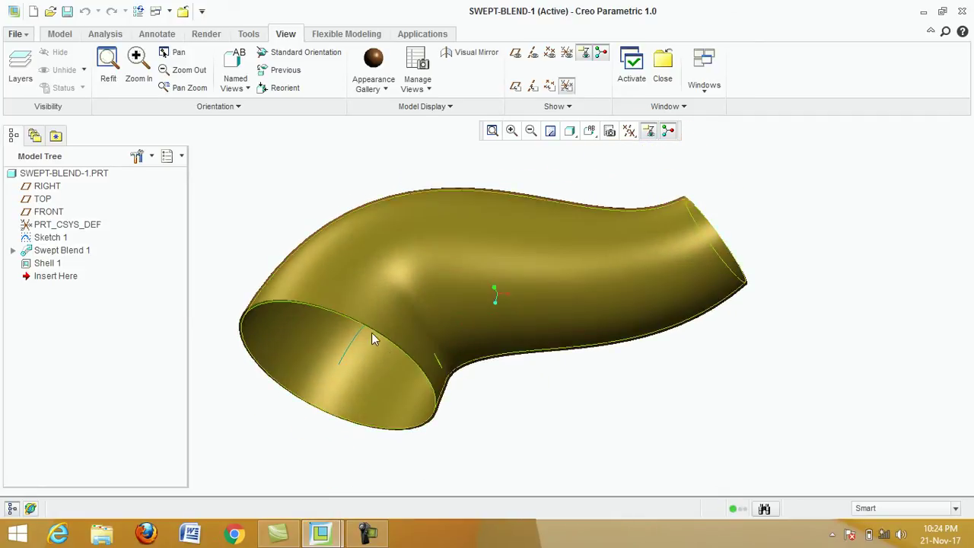
scroll(369, 329, "up", 2)
middle_click_drag(441, 259, 413, 282)
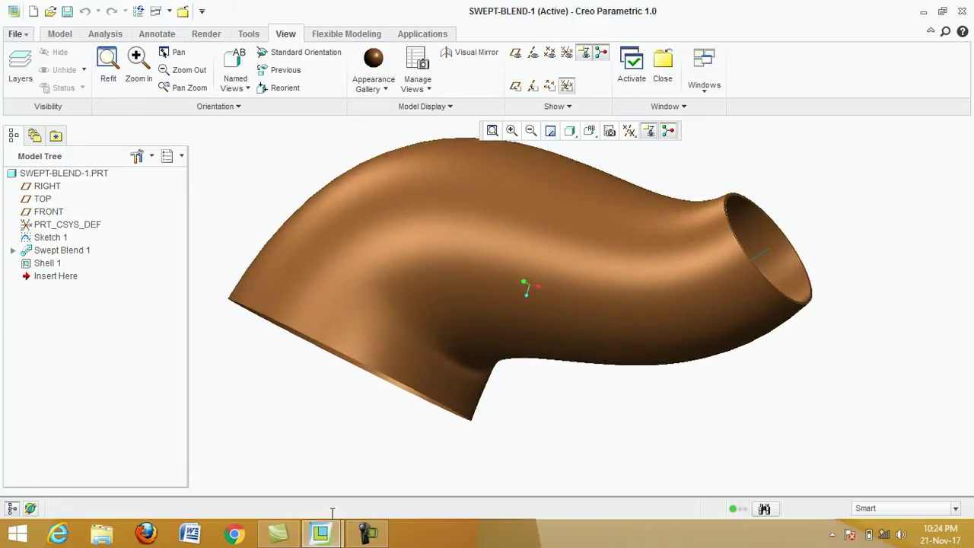
Switch to the empty part PRT0001 and start a sketch on the TOP plane, oriented flat to the screen.
mouse_move(319, 537)
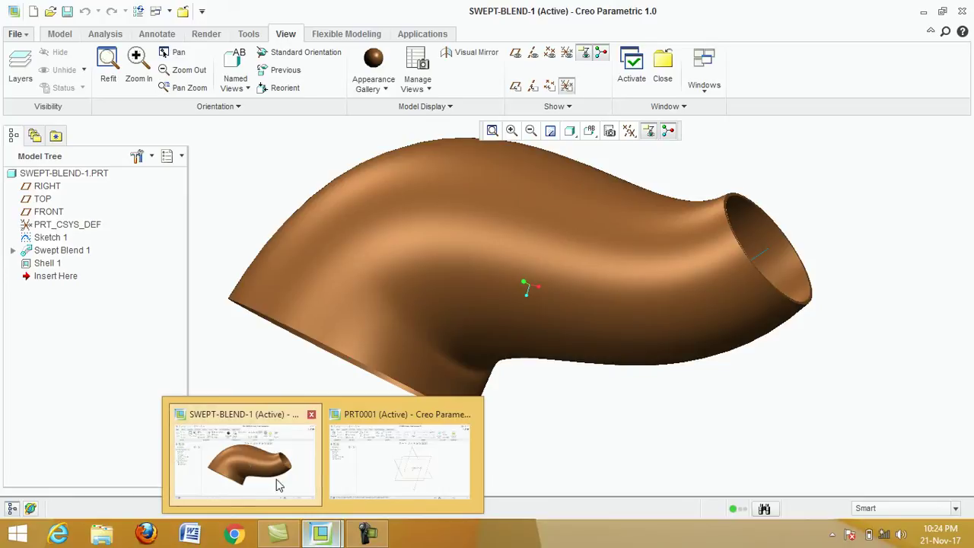
left_click(358, 478)
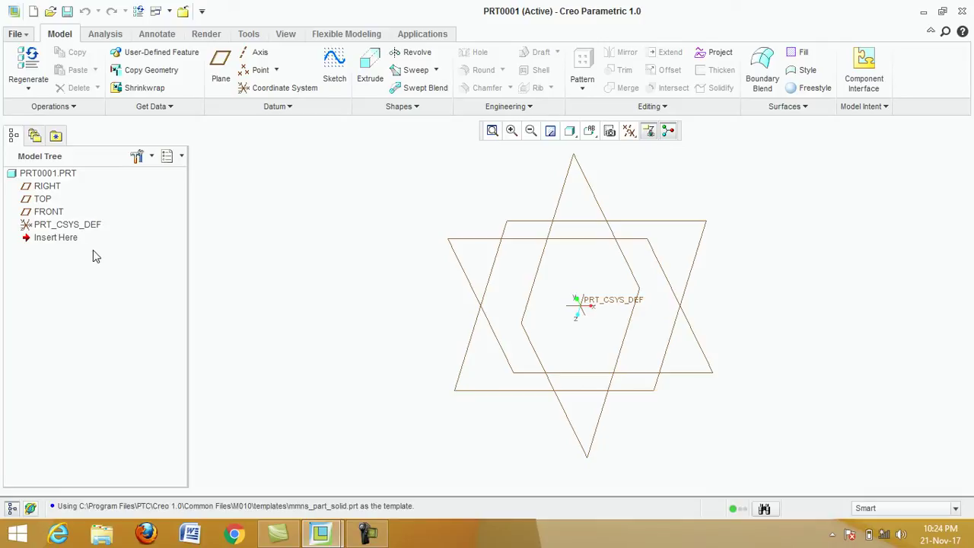
left_click(43, 200)
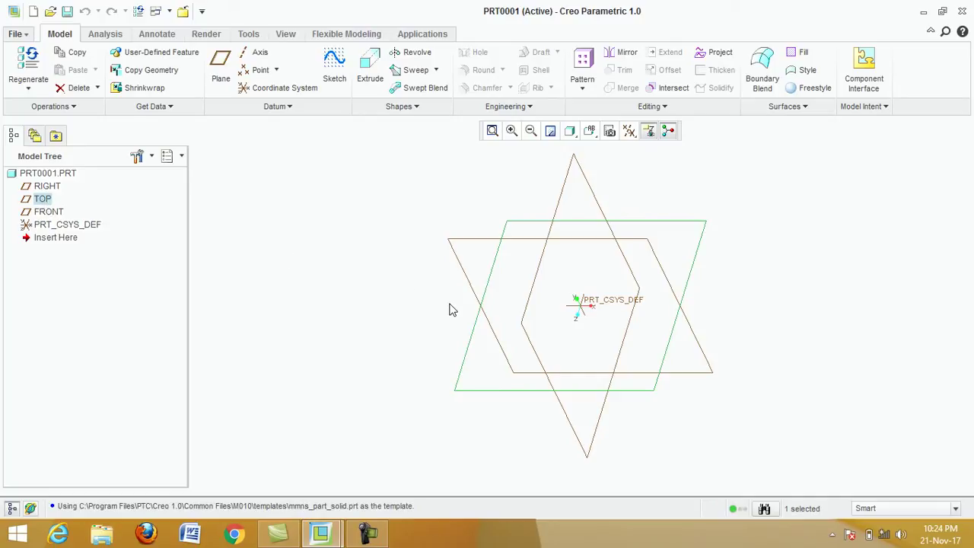
double_click(43, 199)
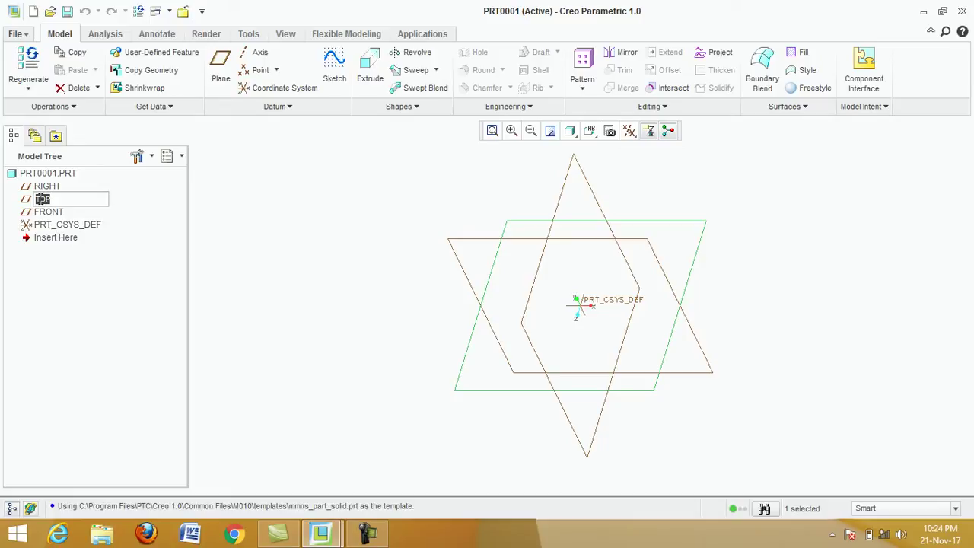
key("Return")
double_click(46, 201)
left_click(340, 76)
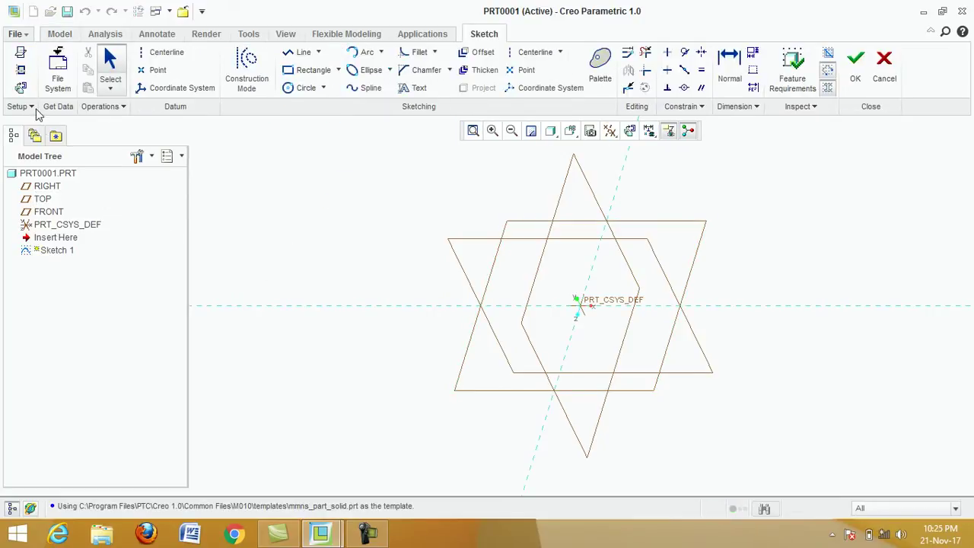
left_click(21, 88)
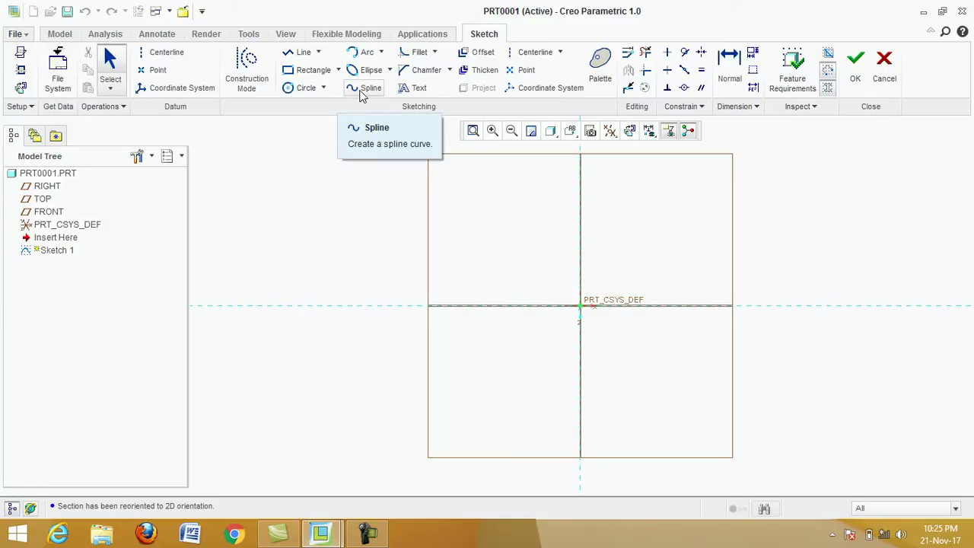
Draw an S-shaped four-point spline starting on the horizontal reference and rising past the vertical reference, and finish the sketch.
left_click(362, 92)
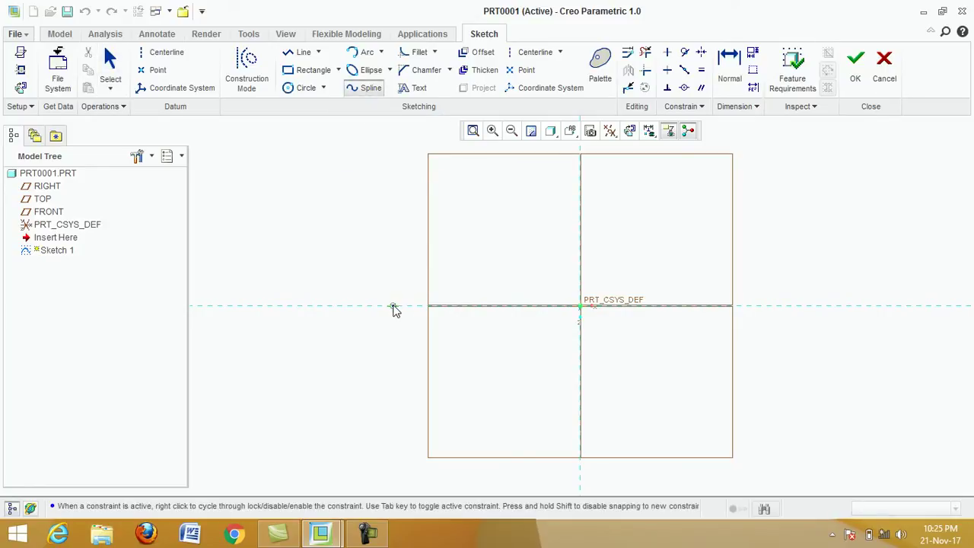
left_click(394, 306)
left_click(500, 212)
left_click(643, 207)
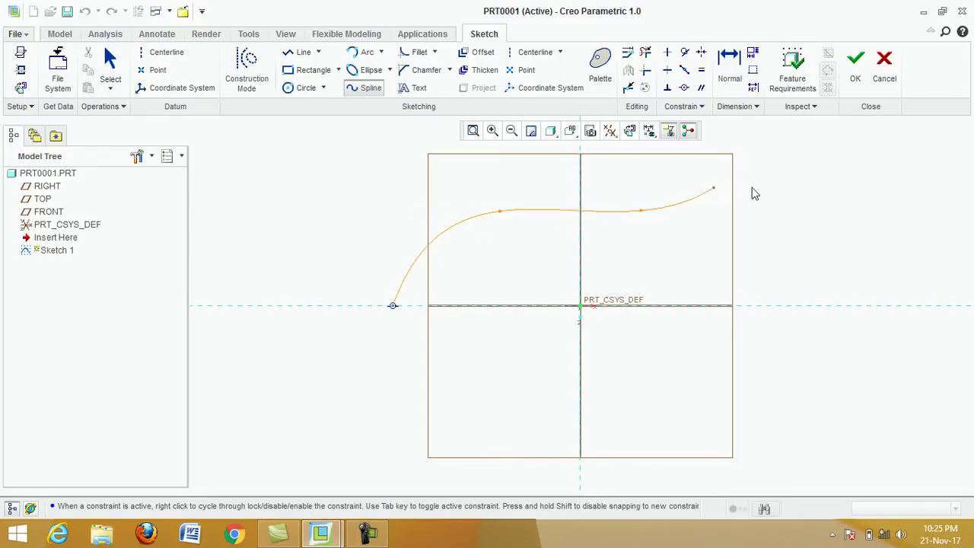
left_click(820, 141)
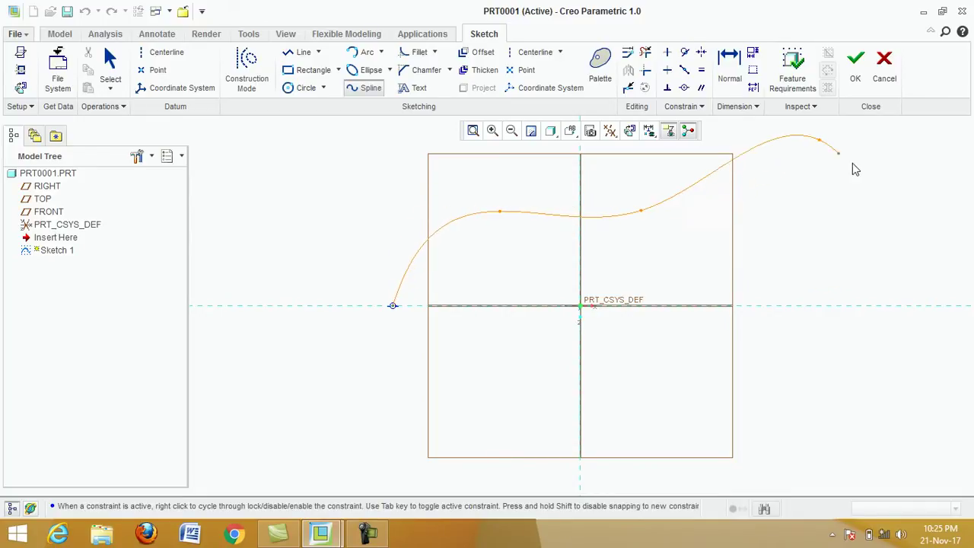
left_click(774, 118)
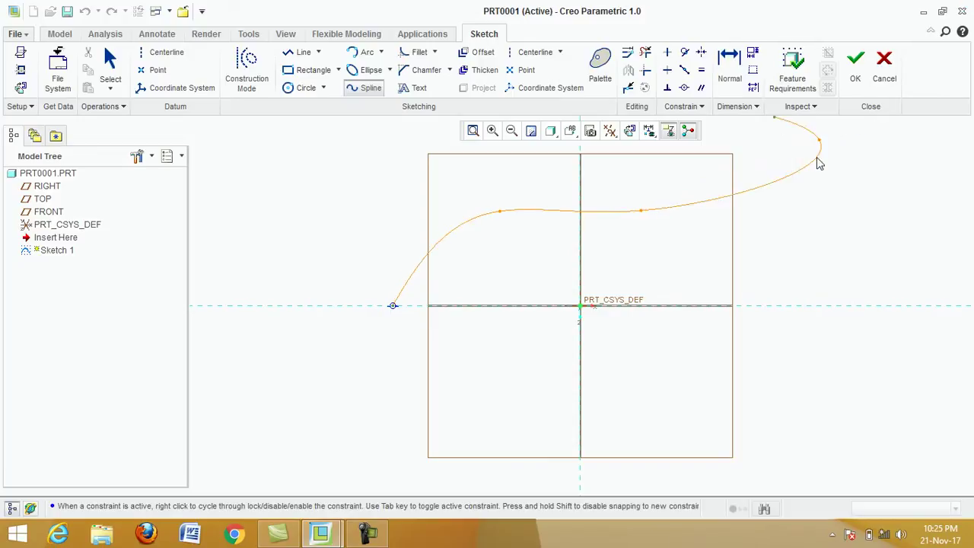
middle_click(841, 160)
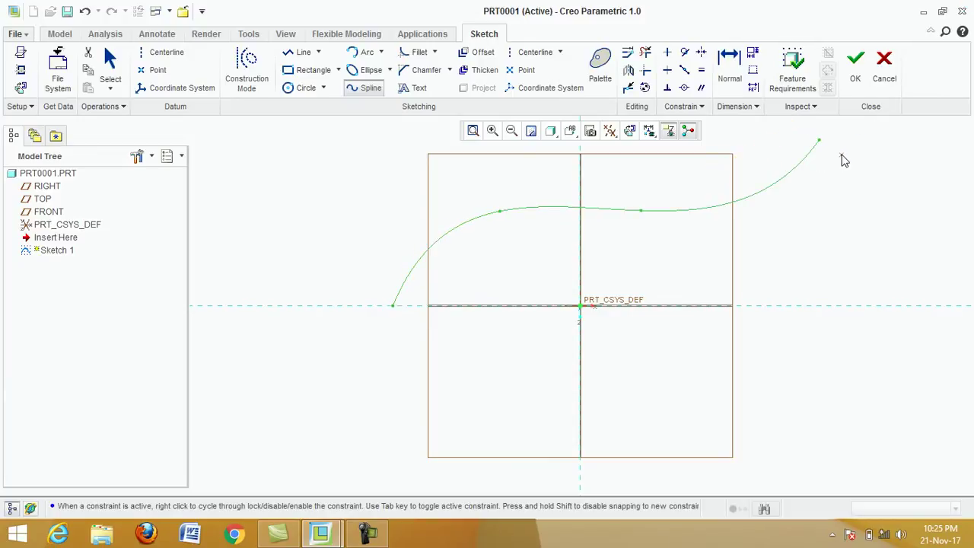
left_click(856, 76)
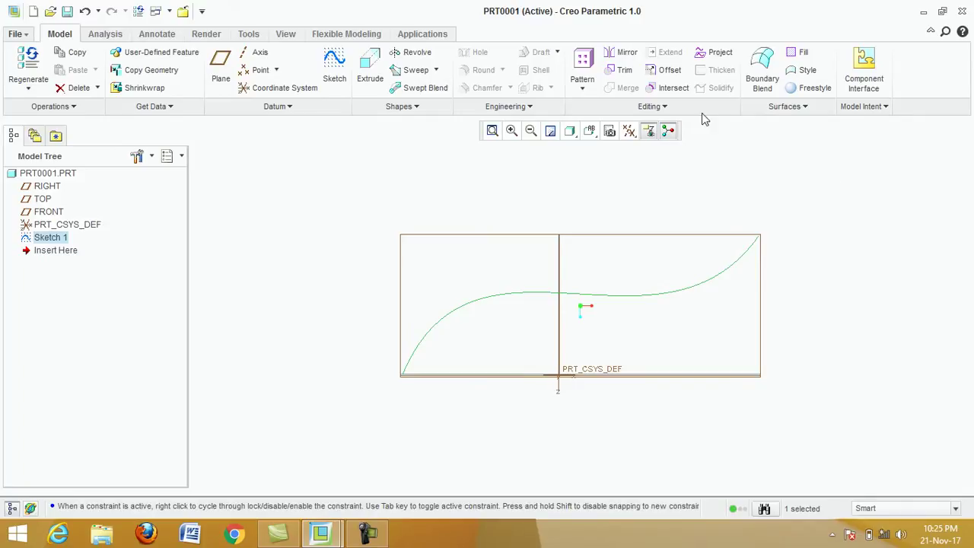
Start a swept blend along the spline and open the first section's sketch at the trajectory start, oriented flat.
left_click(438, 93)
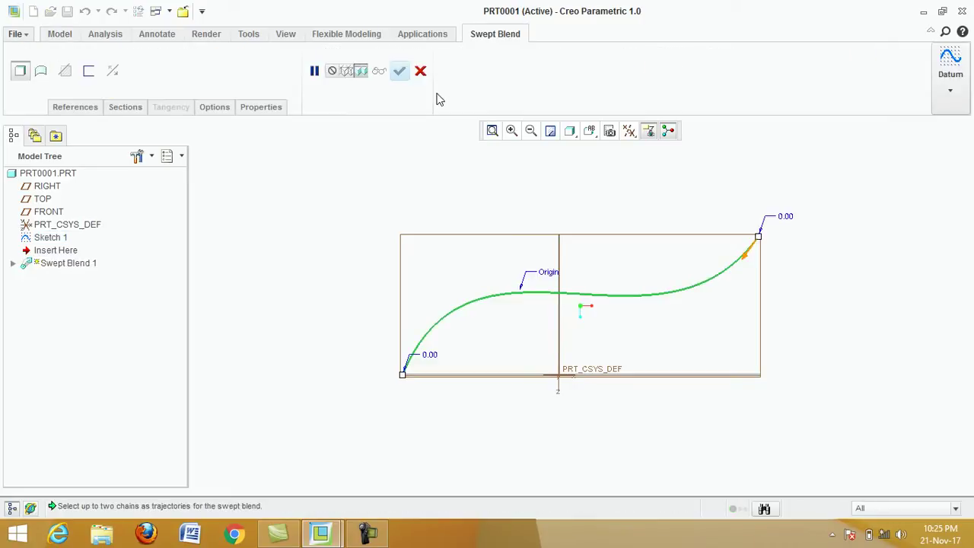
left_click(131, 112)
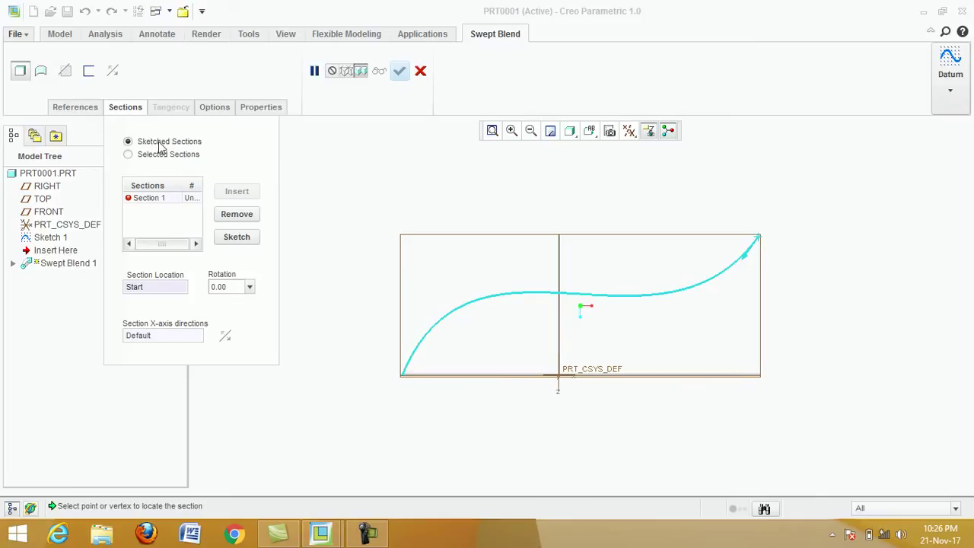
left_click(236, 238)
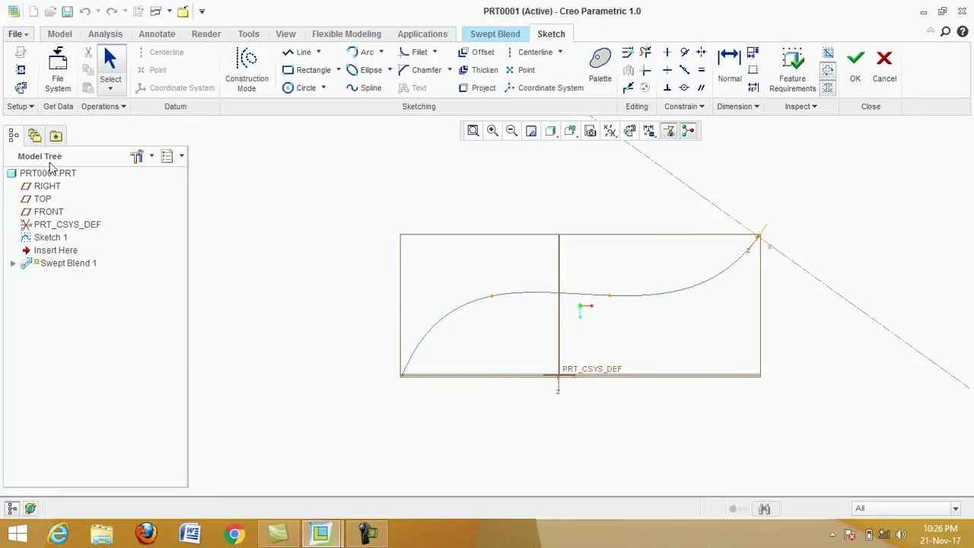
left_click(22, 88)
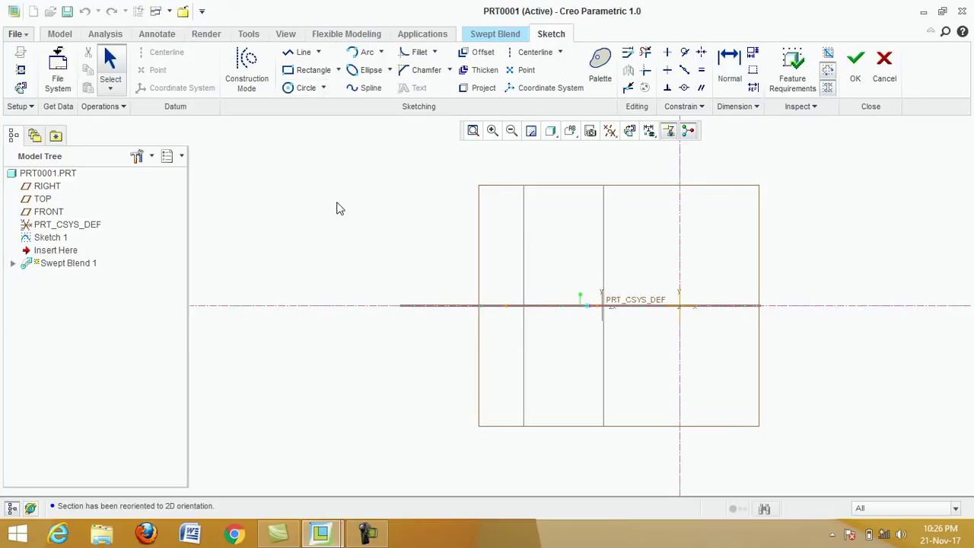
Sketch a circle centred on the first section's origin, set its diameter to 200 mm and finish the section.
left_click(297, 88)
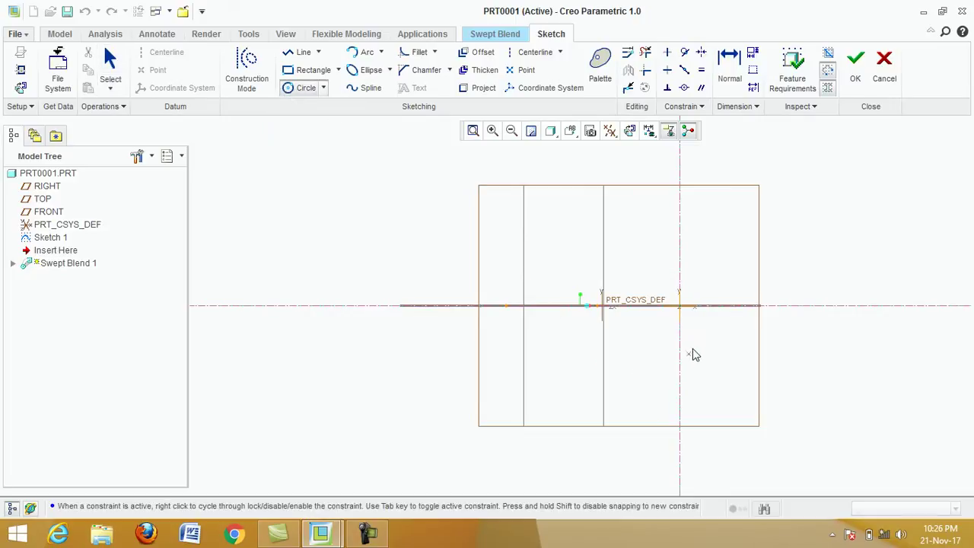
left_click(679, 307)
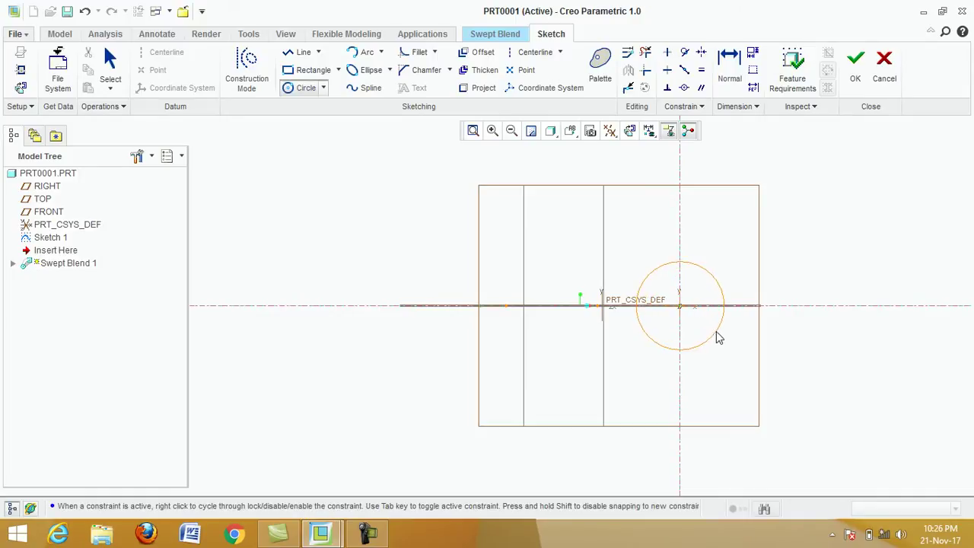
left_click(719, 338)
middle_click(725, 359)
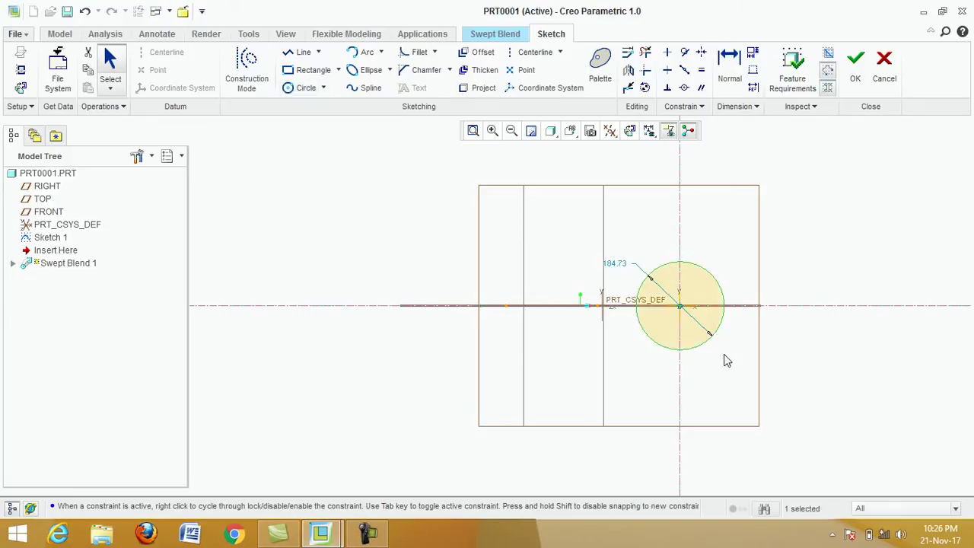
double_click(619, 271)
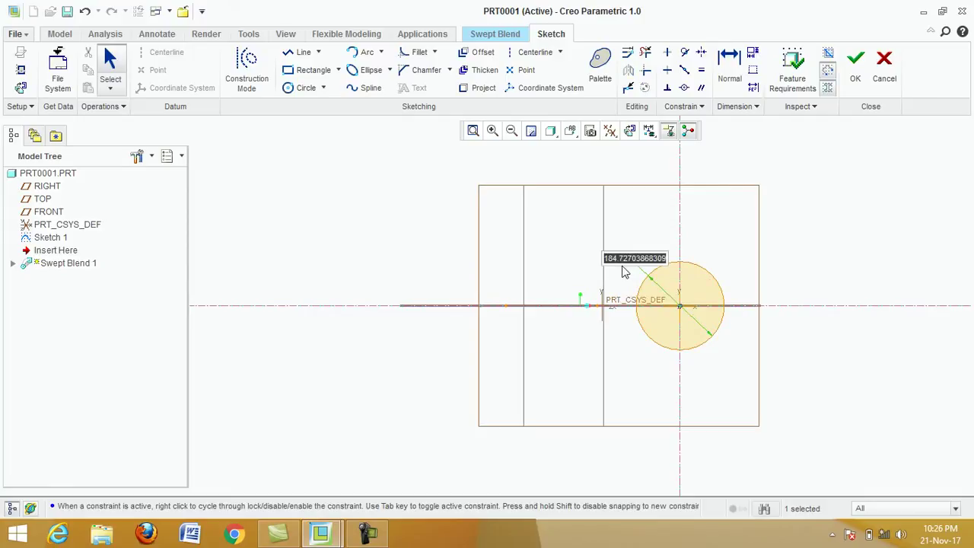
type("200")
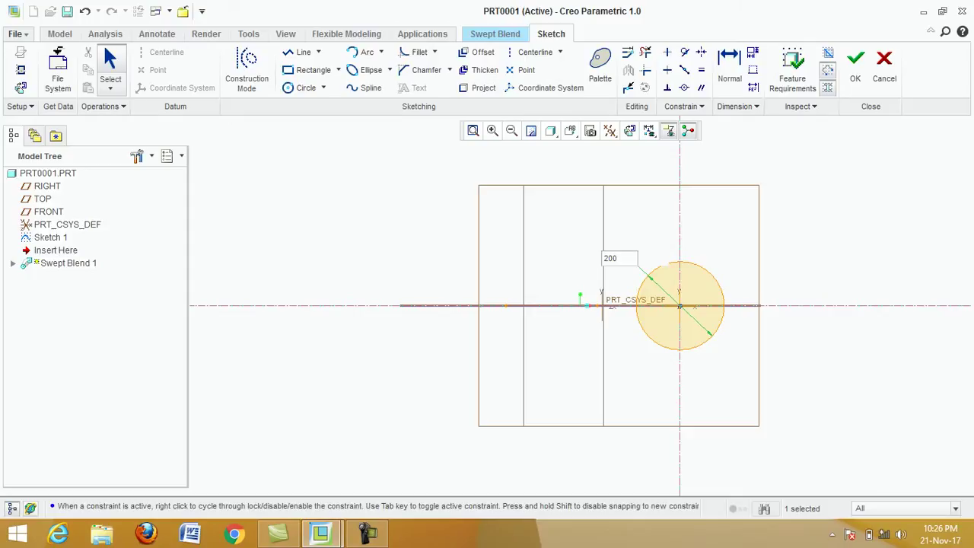
key("Return")
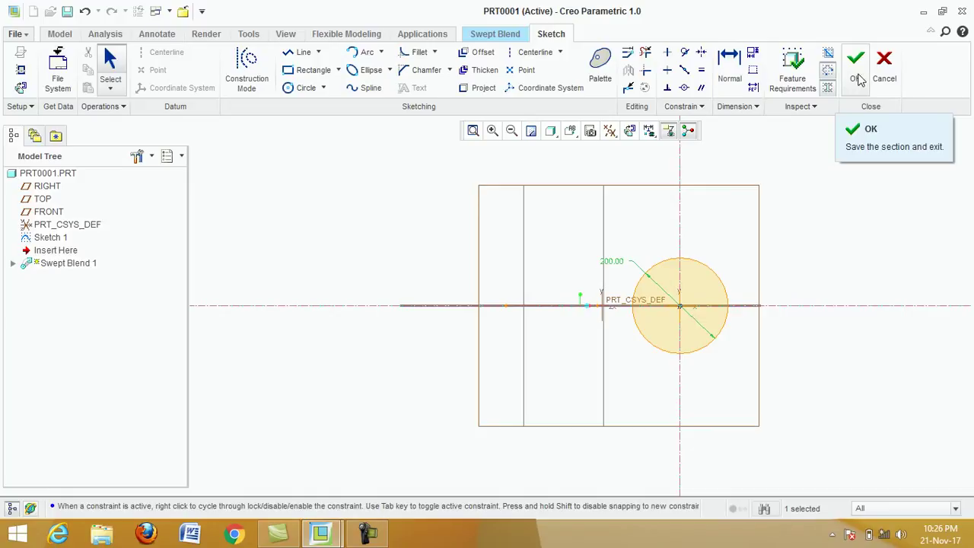
left_click(857, 79)
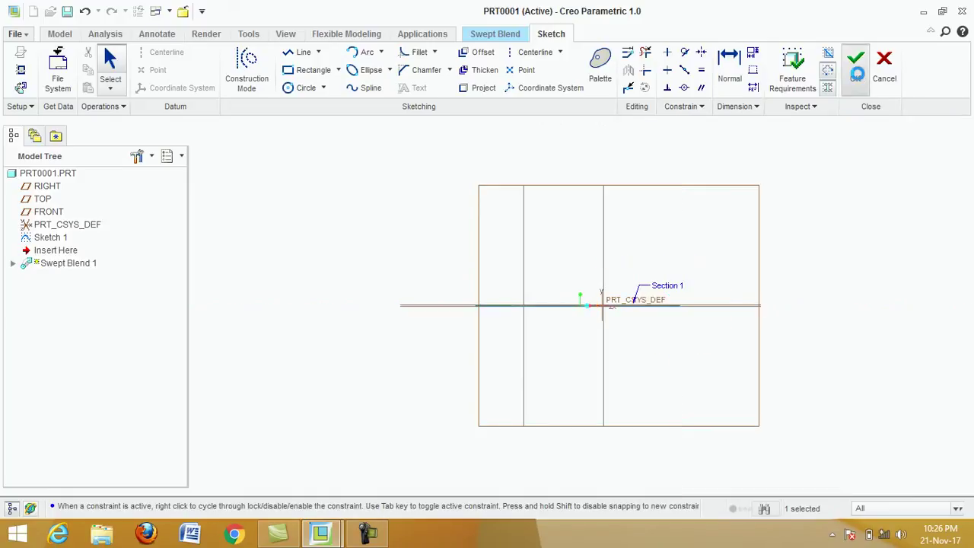
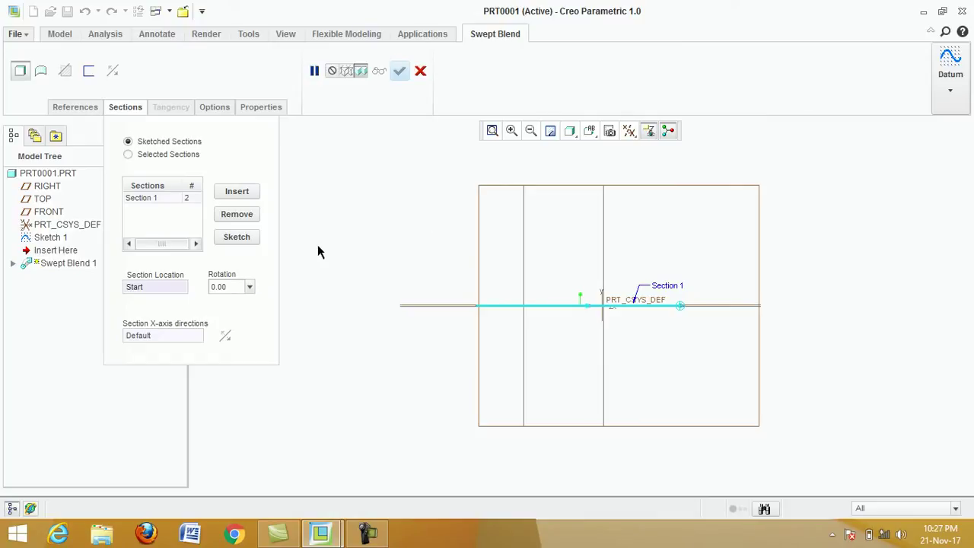
Insert a second section at the trajectory's end and sketch a circle about 238 mm in diameter centred on that section's origin.
left_click(243, 196)
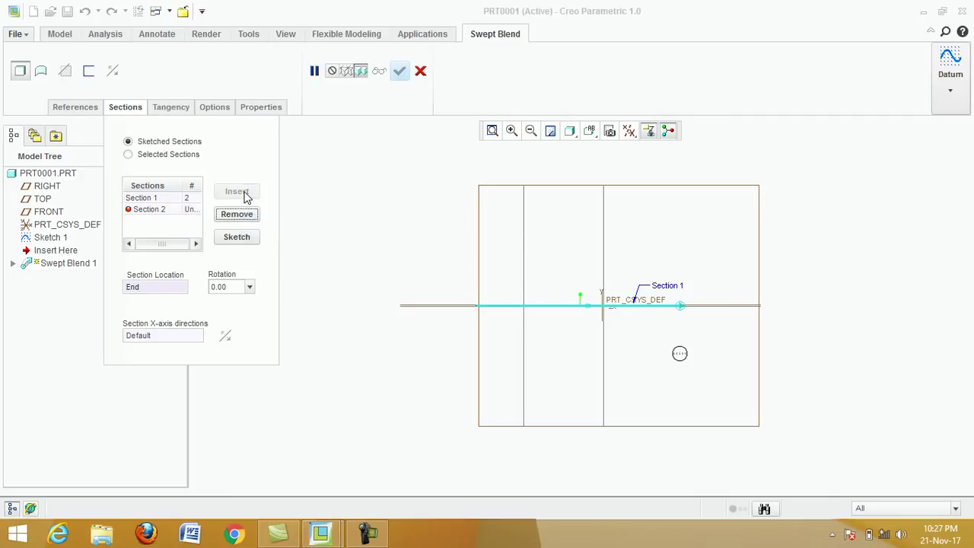
left_click(244, 240)
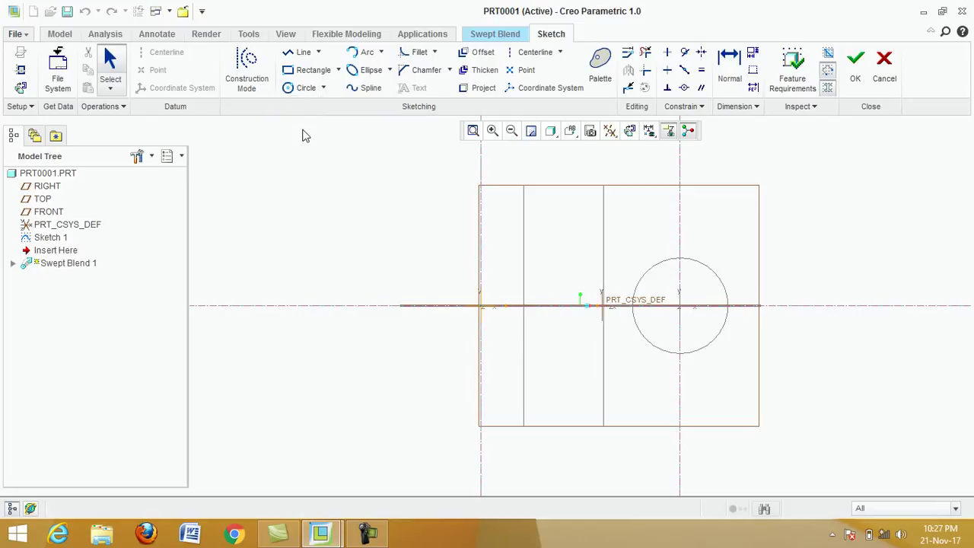
left_click(301, 90)
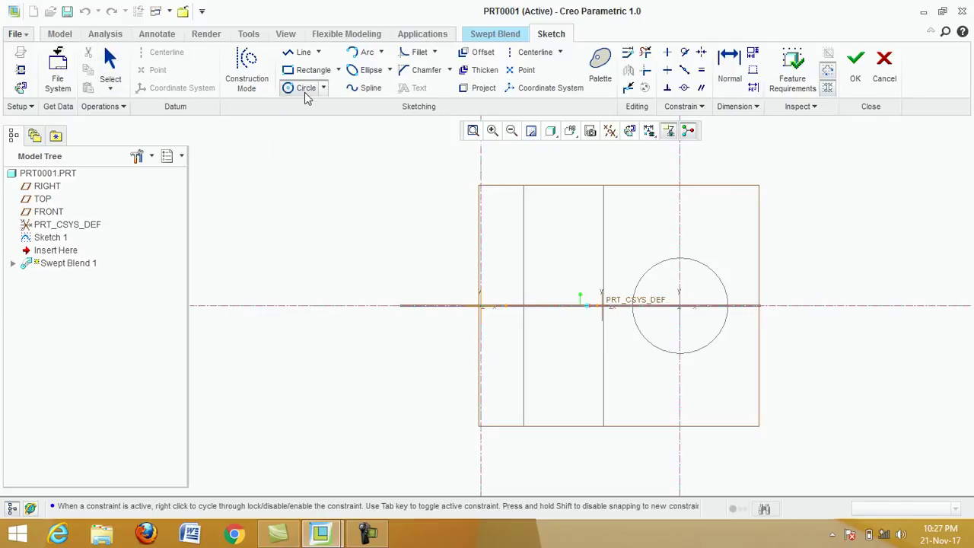
left_click(480, 306)
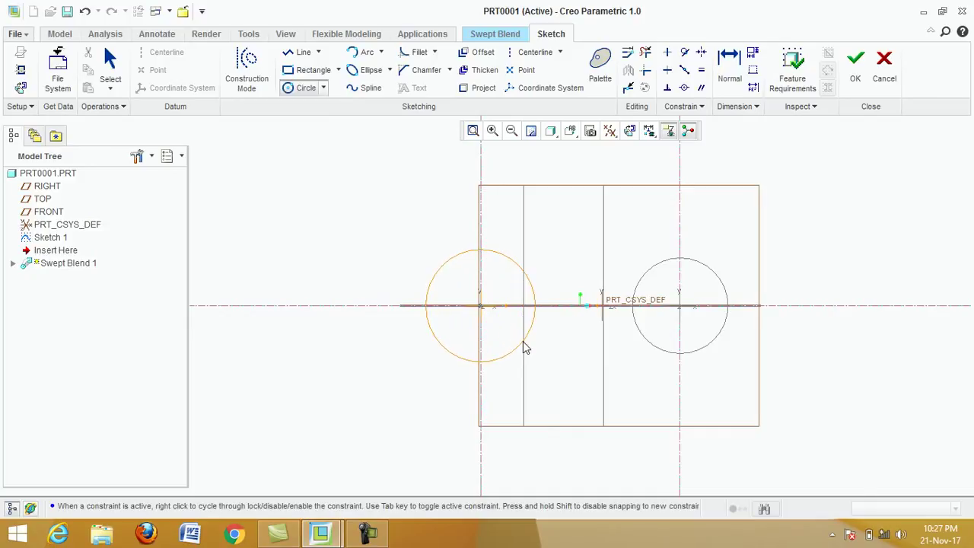
left_click(523, 345)
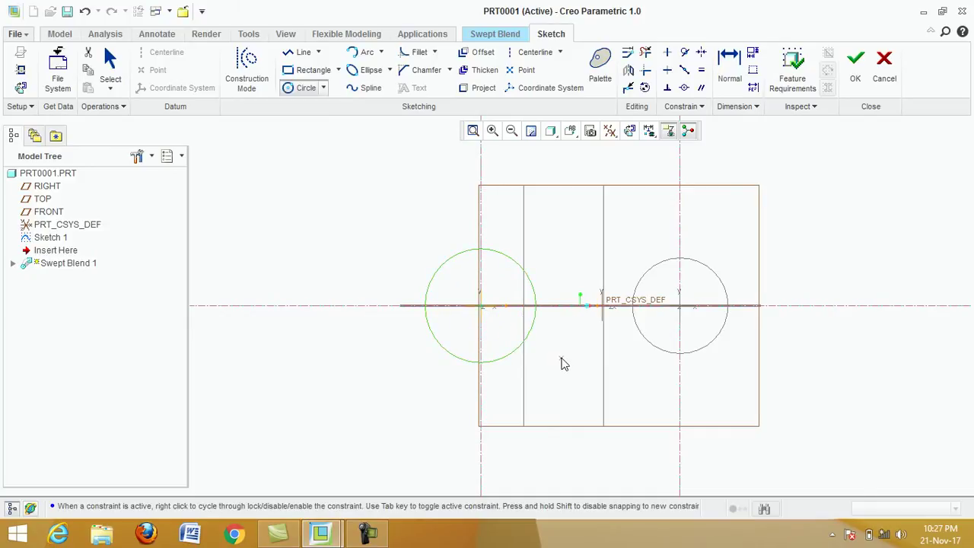
middle_click(563, 364)
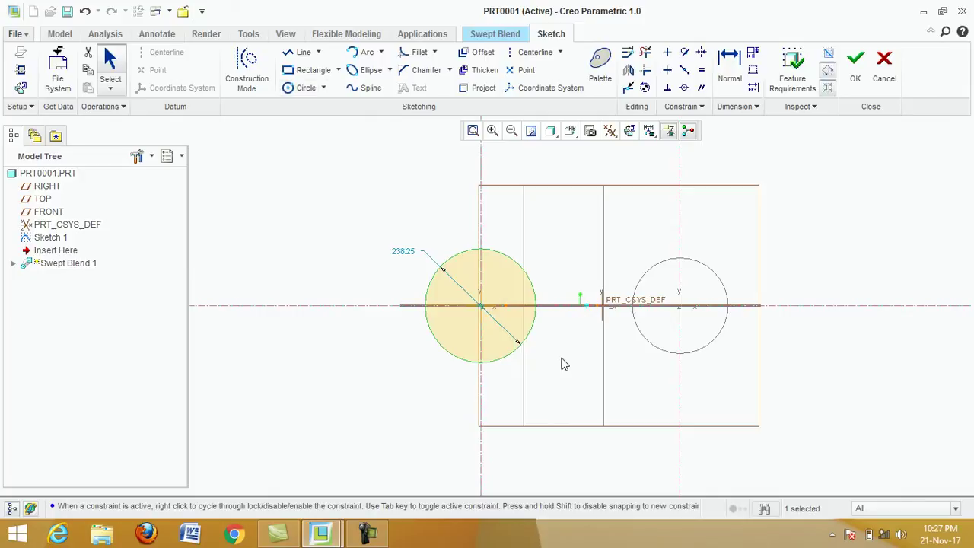
Set the second section's circle diameter to 400 mm, and finish the section and the swept blend.
double_click(403, 256)
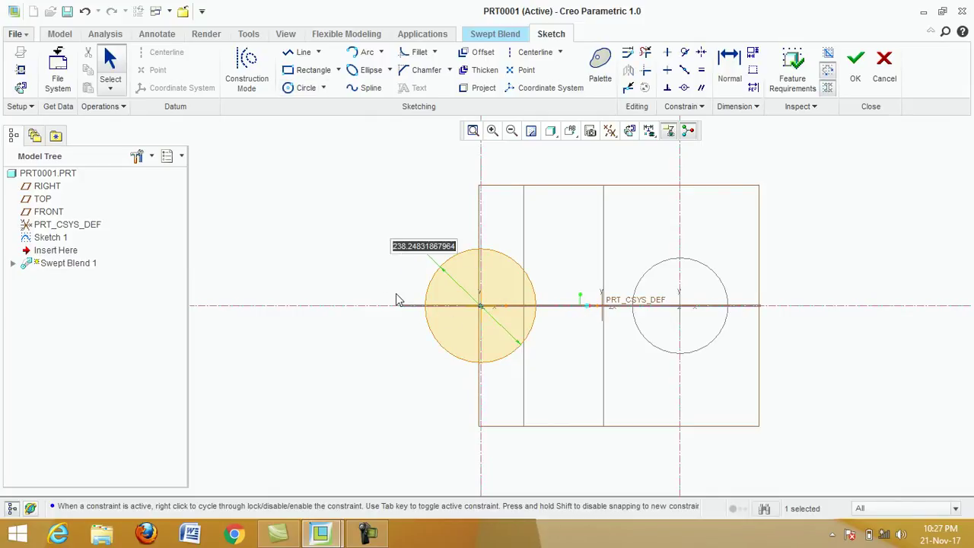
type("400")
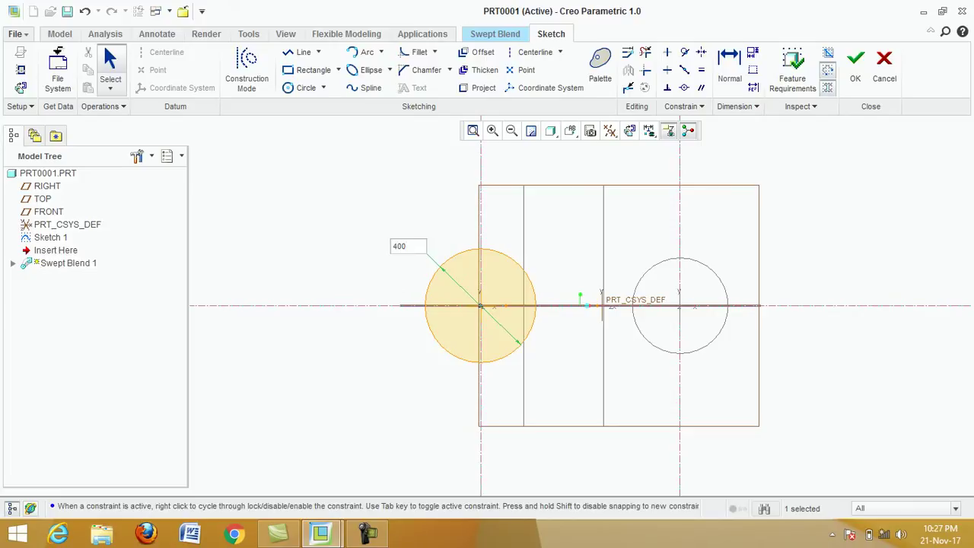
key("Return")
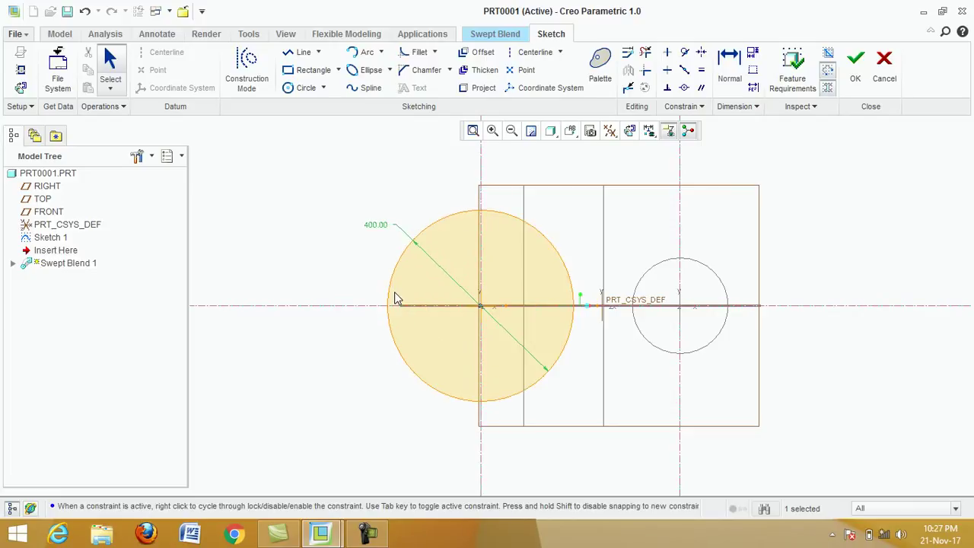
left_click(855, 80)
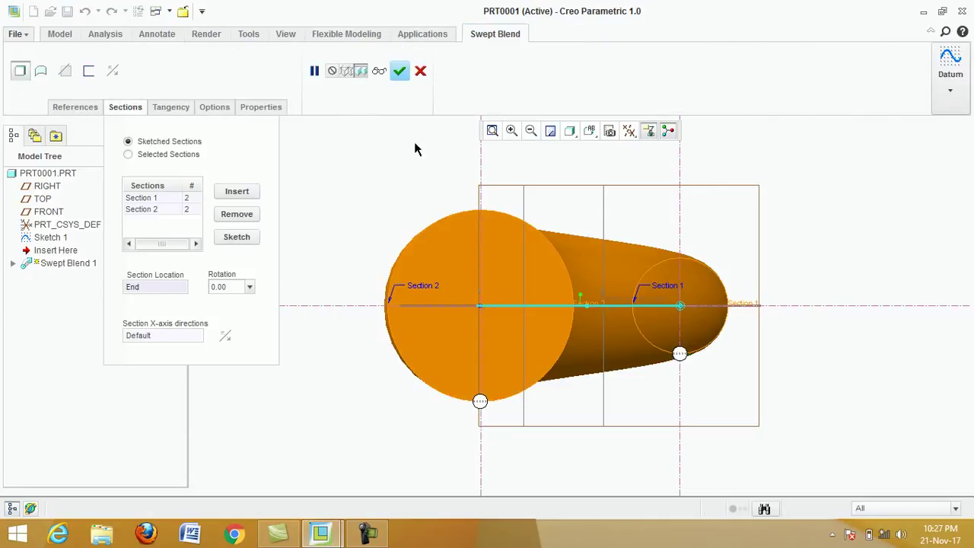
left_click(398, 75)
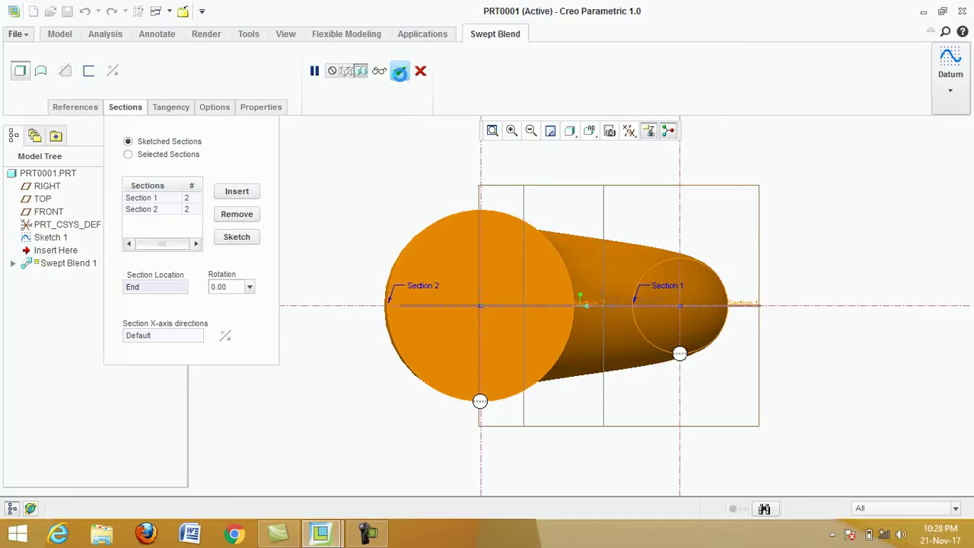
Start a Shell on the swept blend and choose both circular end faces as the surfaces to remove.
key("ctrl+d")
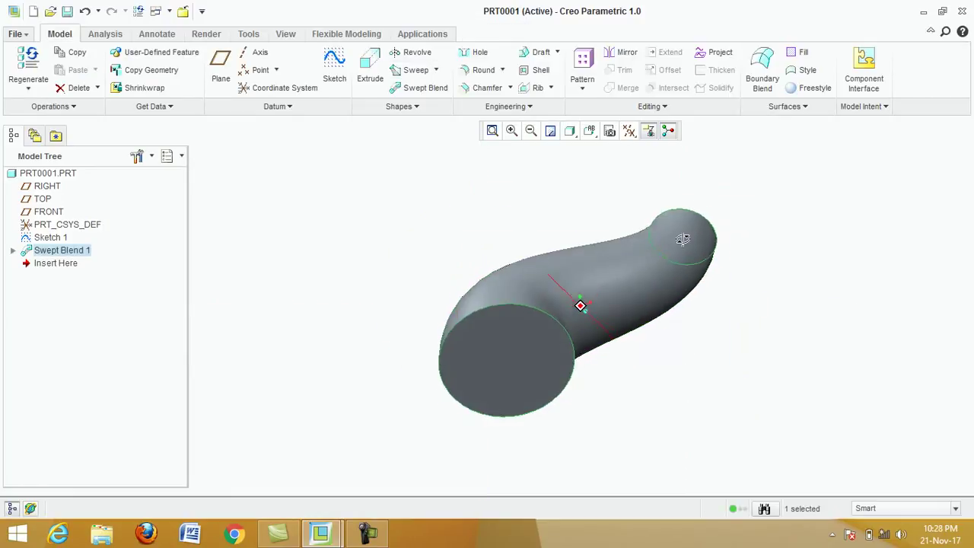
scroll(671, 263, "up", 2)
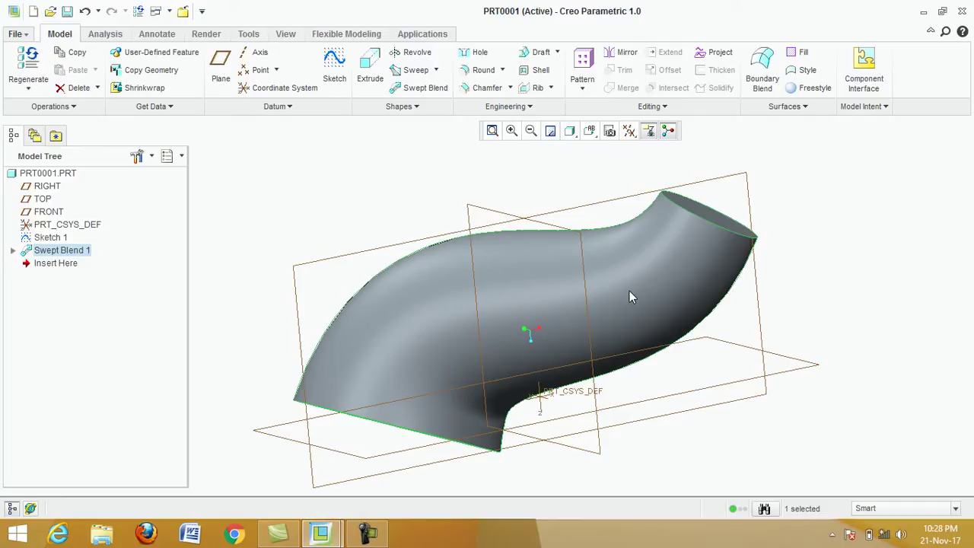
middle_click_drag(584, 316, 691, 244)
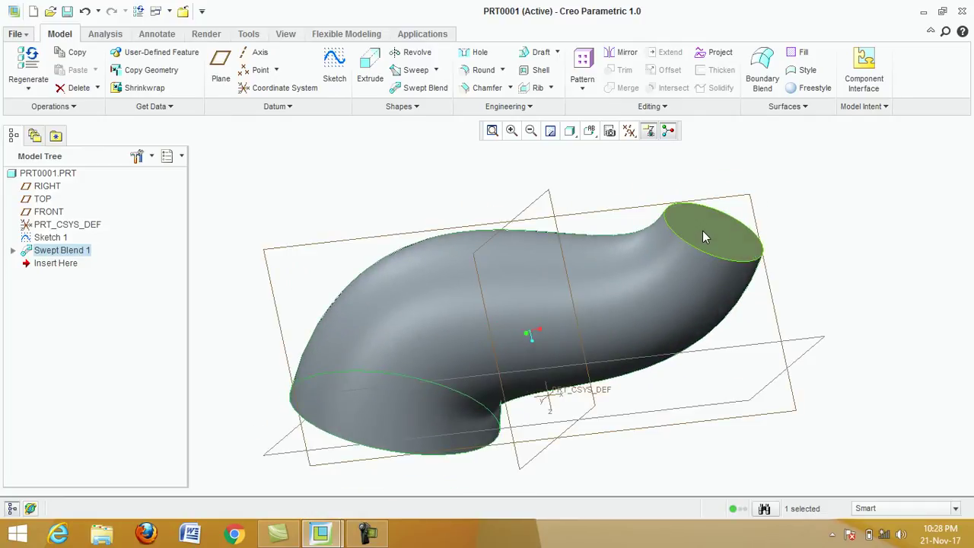
middle_click_drag(564, 339, 555, 297)
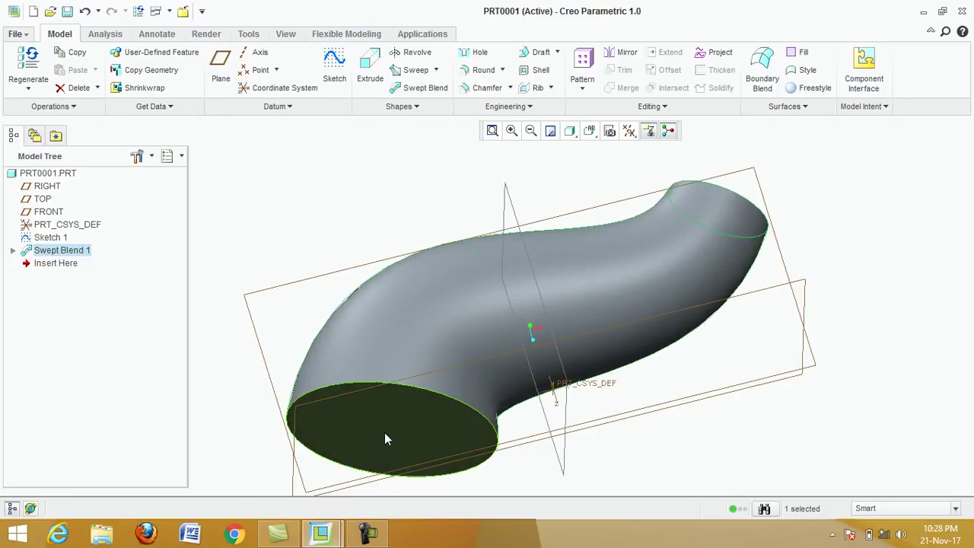
middle_click_drag(498, 300, 495, 320)
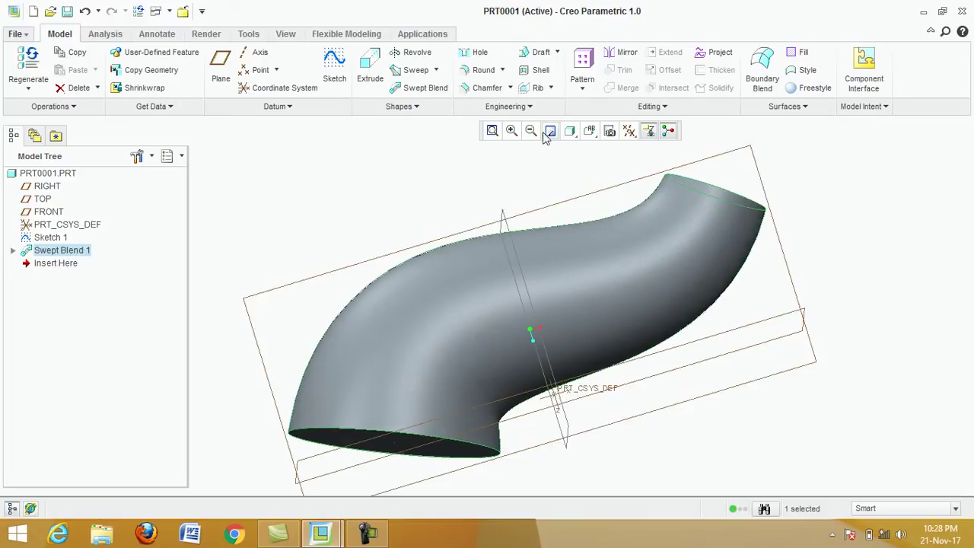
left_click(537, 71)
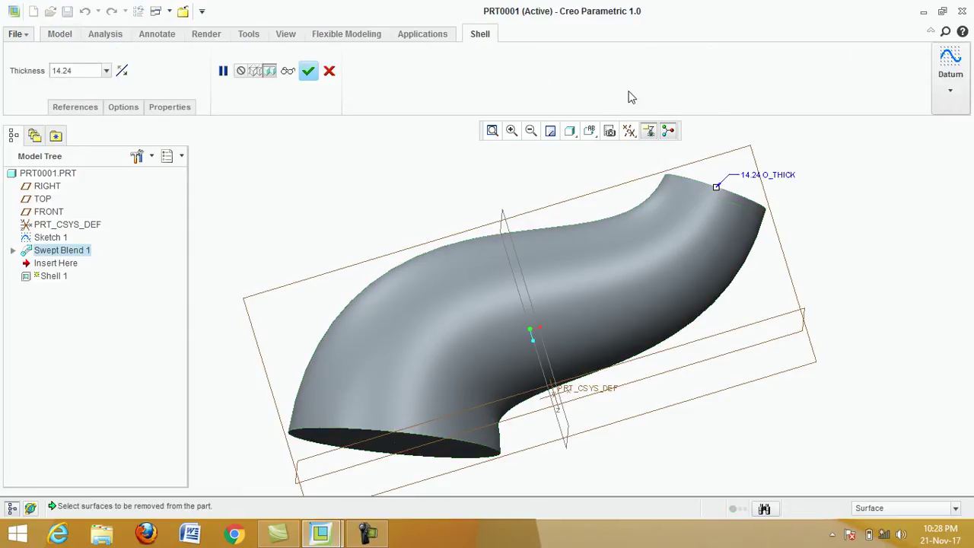
middle_click_drag(726, 160, 707, 181)
left_click(708, 189)
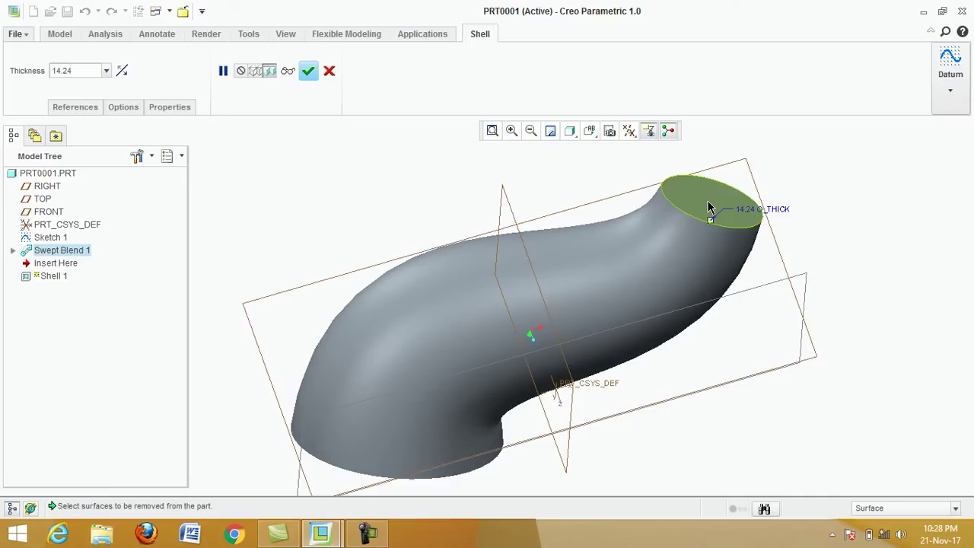
middle_click_drag(604, 302, 613, 228)
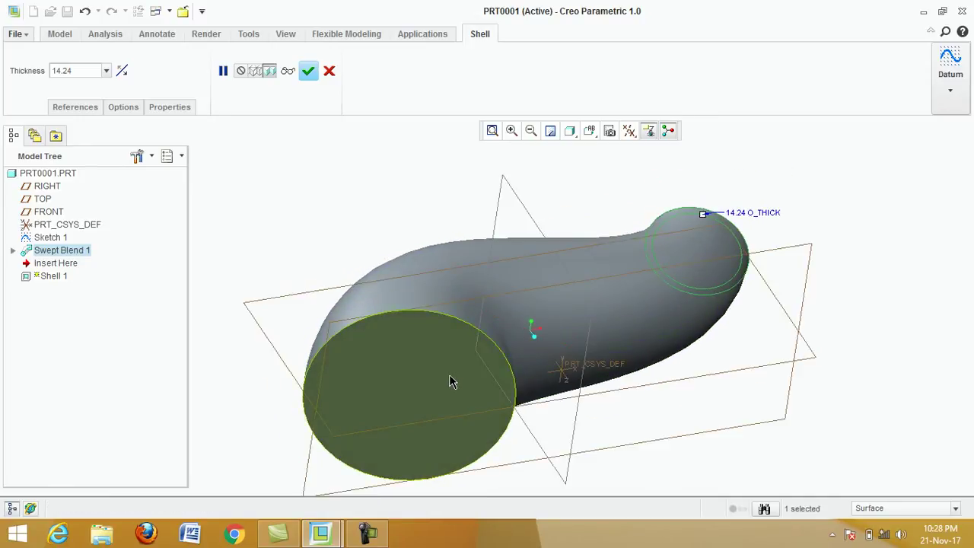
left_click(397, 386, "ctrl")
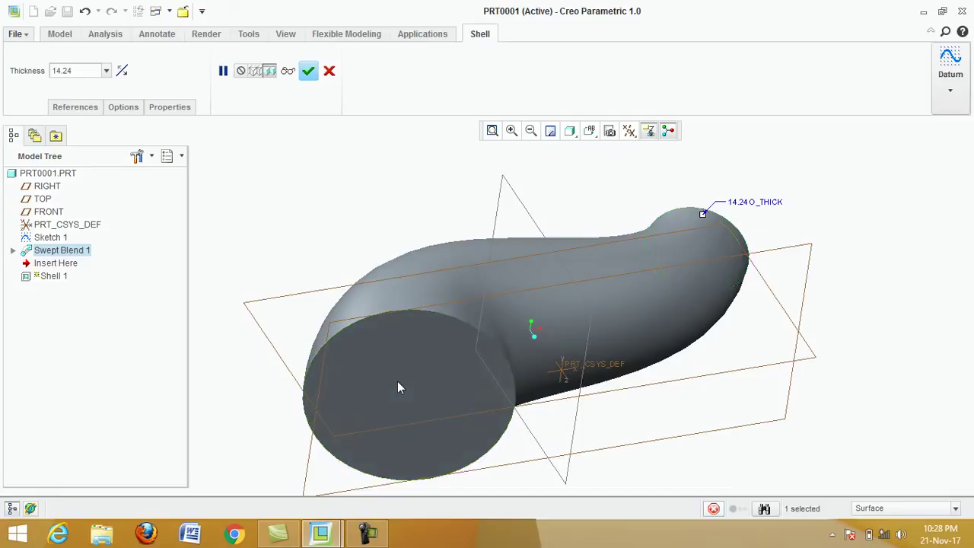
Set the shell thickness to 10 mm and complete the shell.
double_click(77, 70)
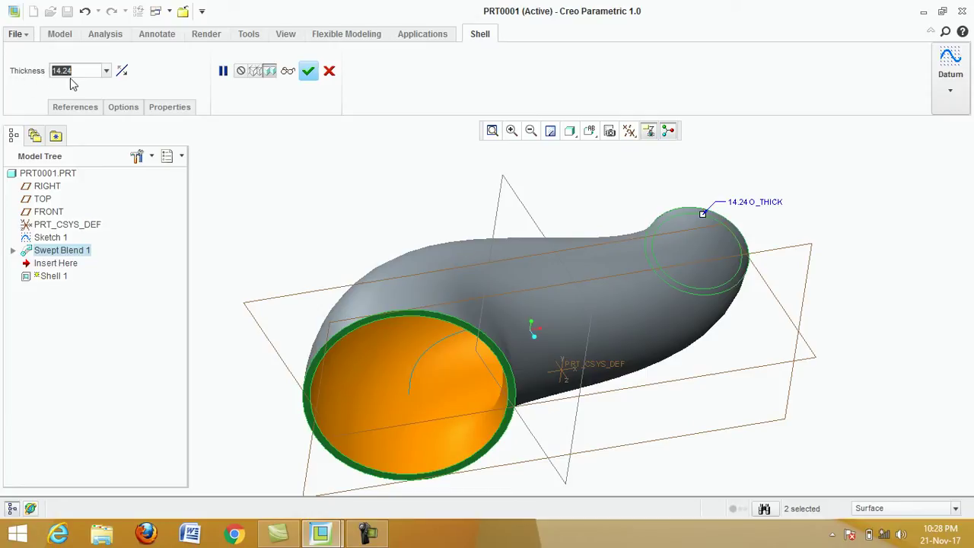
type("1")
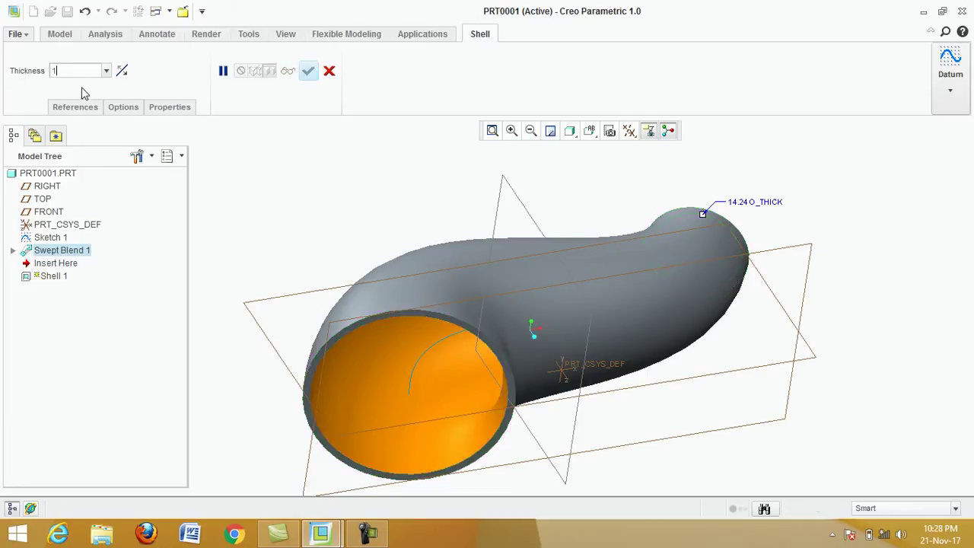
type("0")
key("Return")
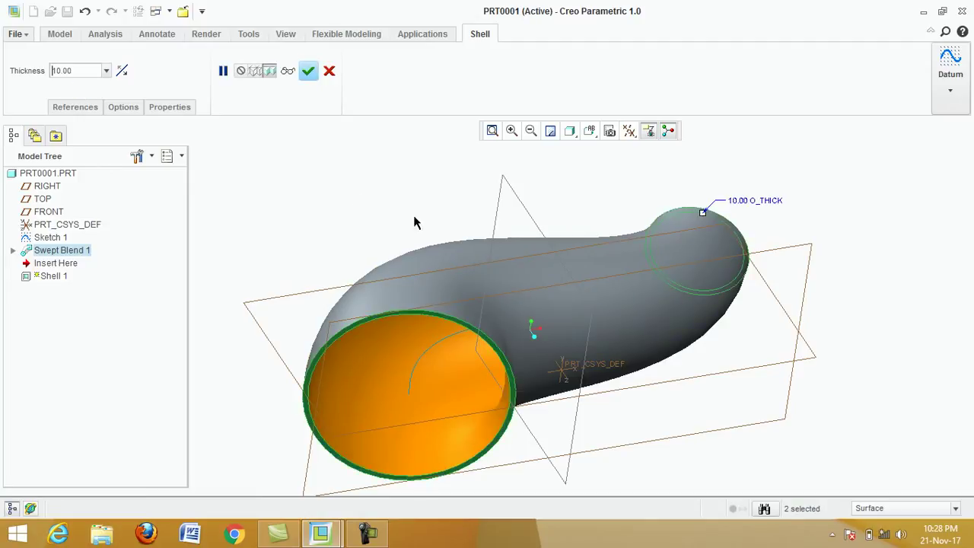
middle_click_drag(512, 206, 523, 284)
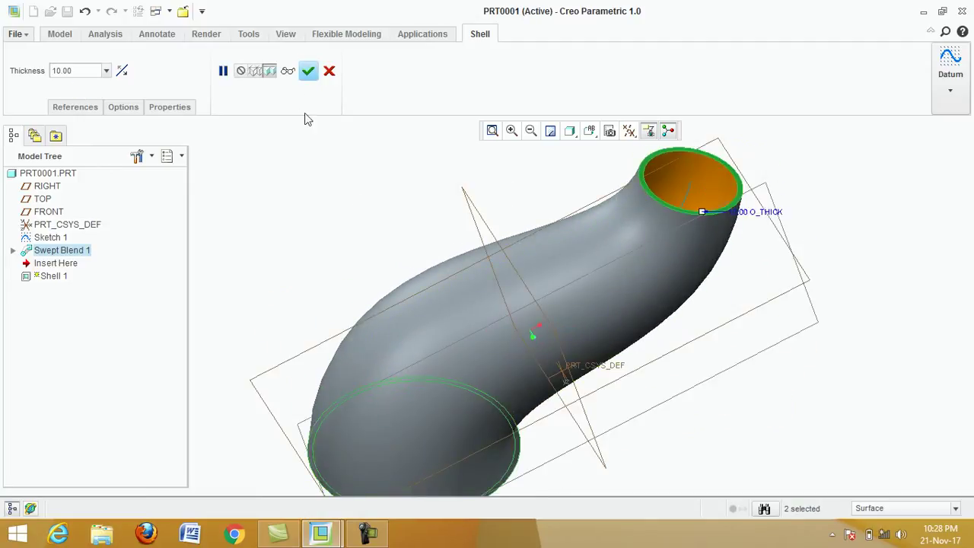
left_click(308, 72)
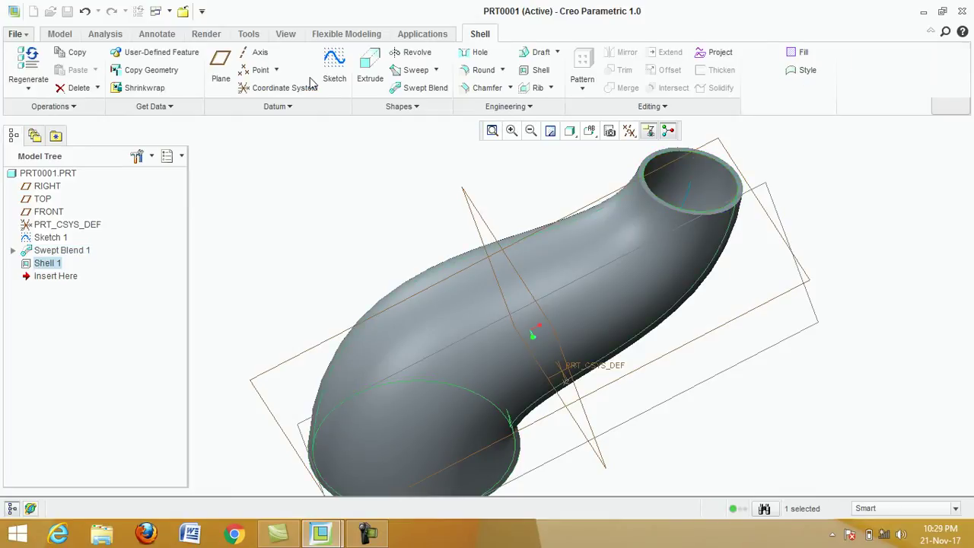
Apply the ptc-painted-green appearance to the whole part PRT0001.
mouse_move(438, 251)
middle_mouse_down()
mouse_move(456, 254)
mouse_move(451, 239)
mouse_move(439, 238)
middle_mouse_up()
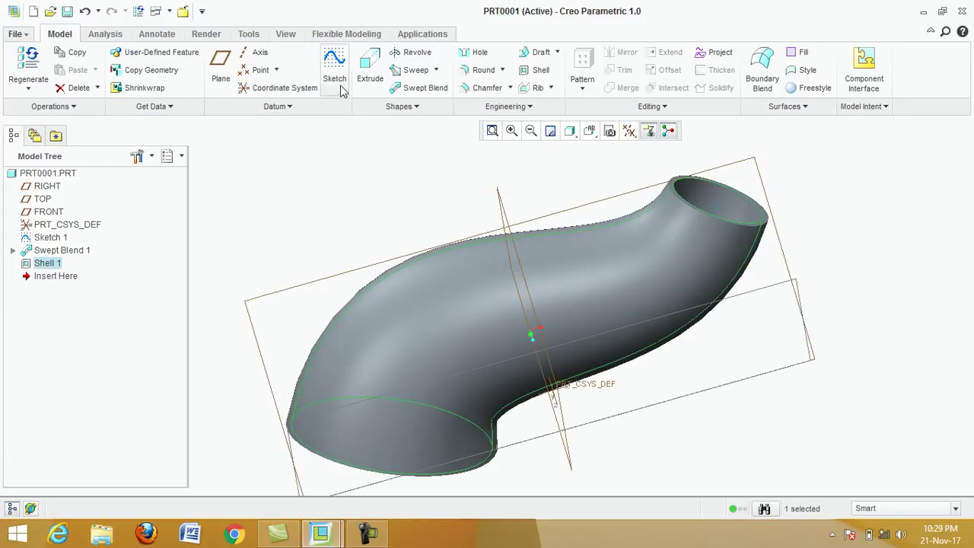
left_click(287, 41)
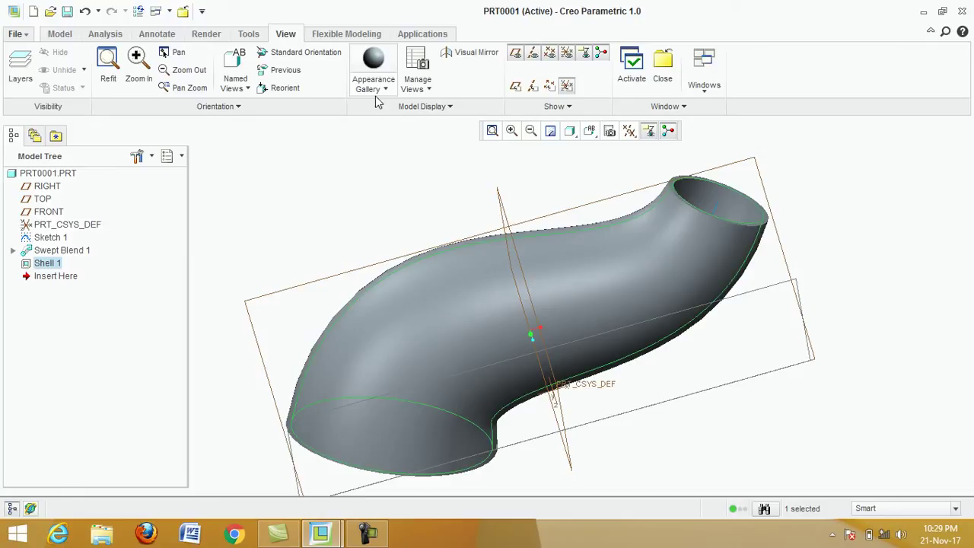
left_click(358, 92)
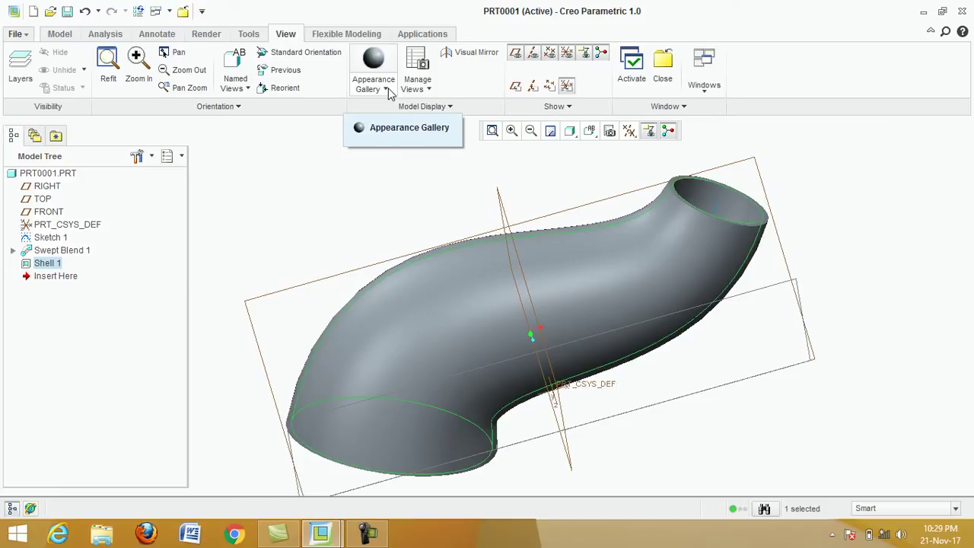
left_click(388, 91)
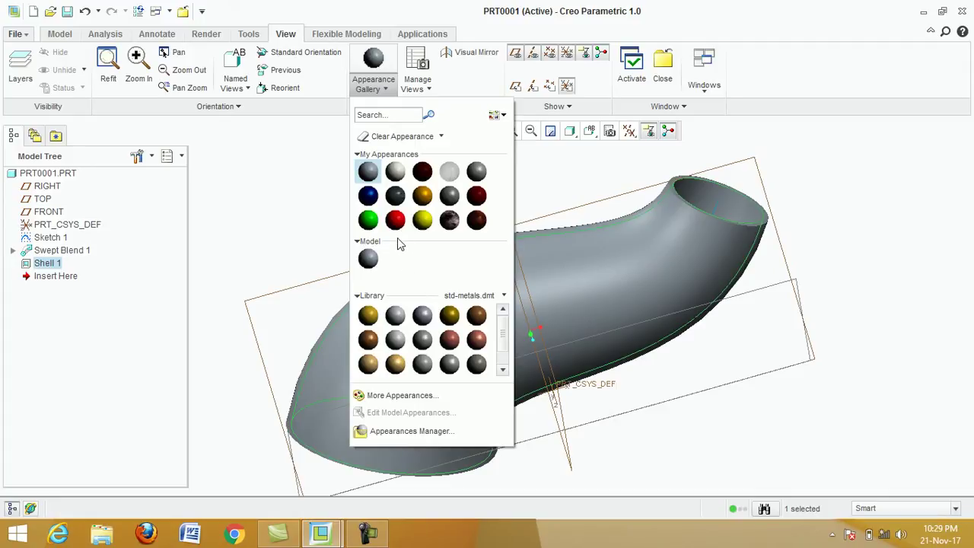
mouse_move(396, 233)
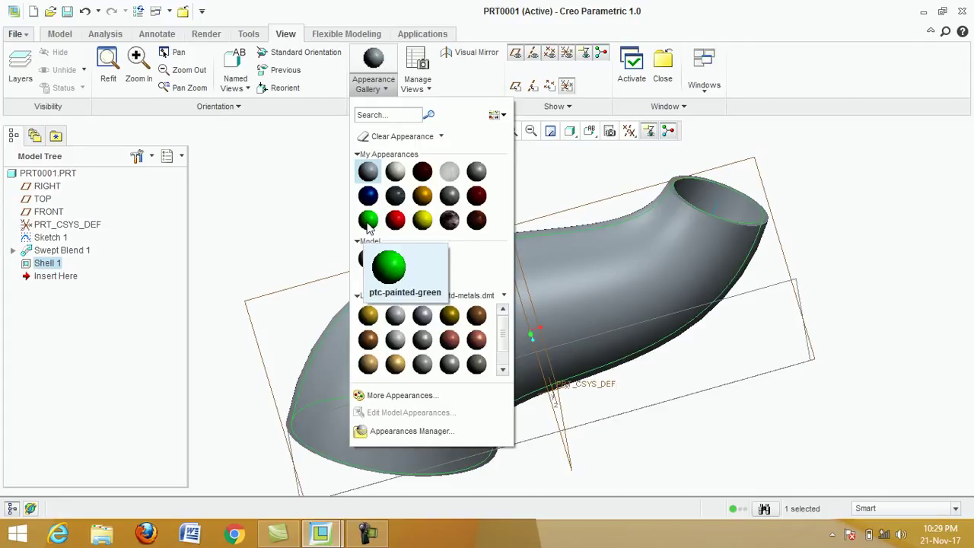
left_click(369, 222)
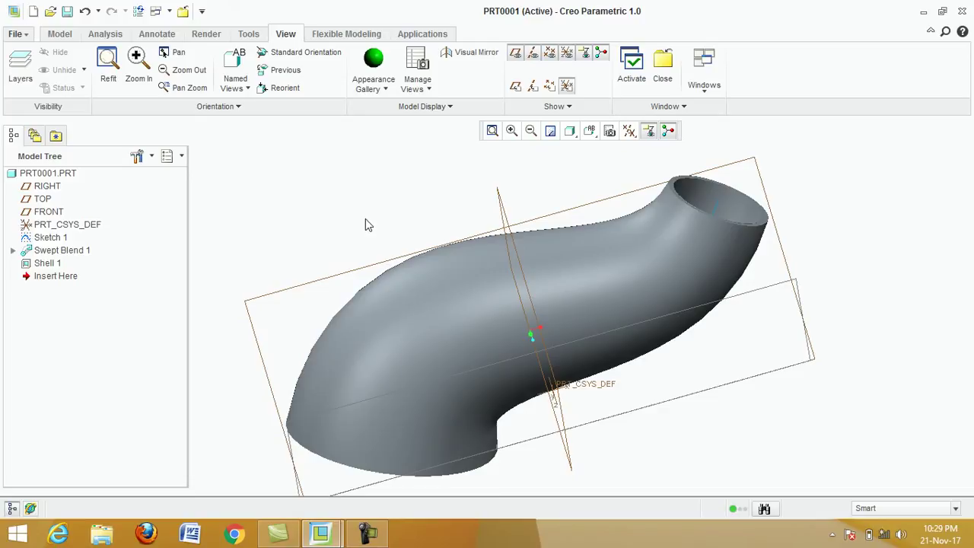
left_click(374, 61)
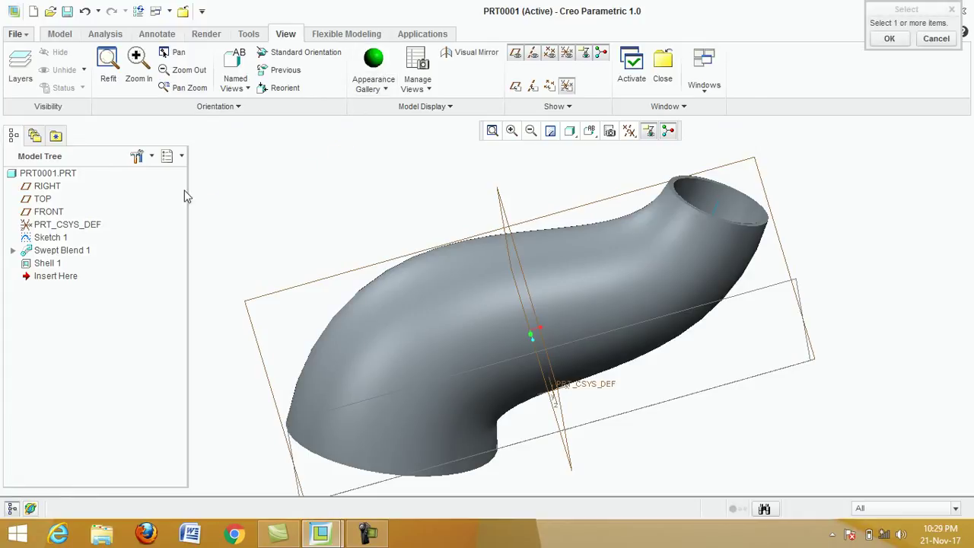
left_click(67, 175)
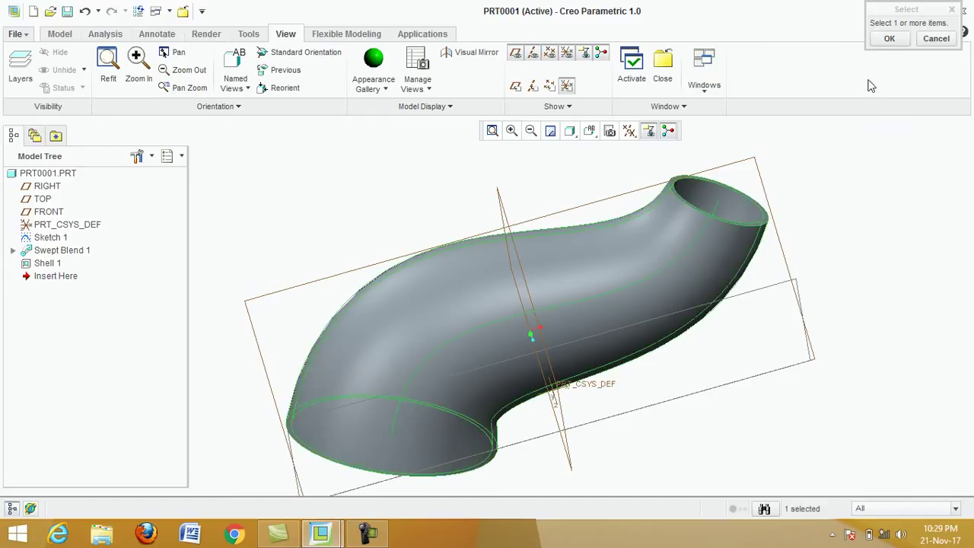
left_click(888, 39)
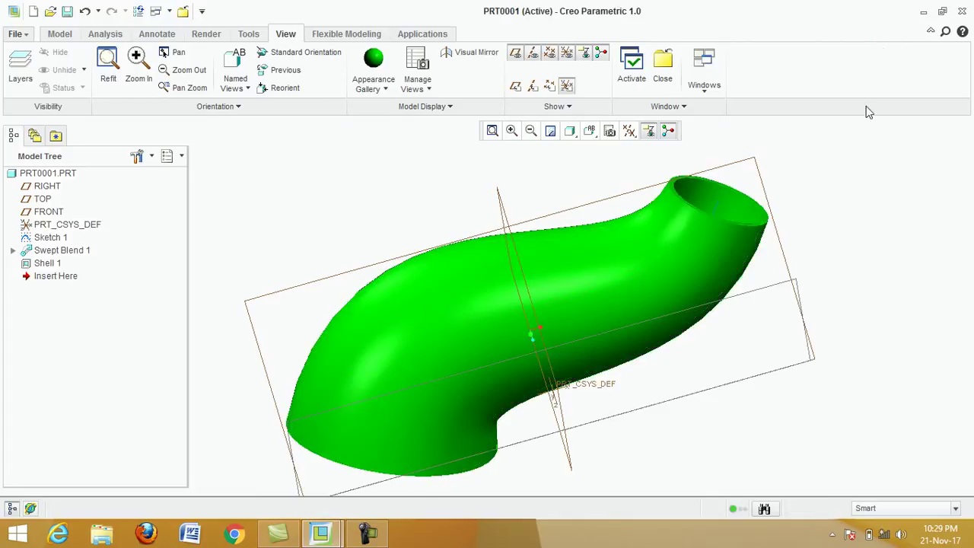
mouse_move(616, 378)
middle_mouse_down()
mouse_move(605, 344)
mouse_move(598, 391)
mouse_move(608, 354)
mouse_move(607, 378)
middle_mouse_up()
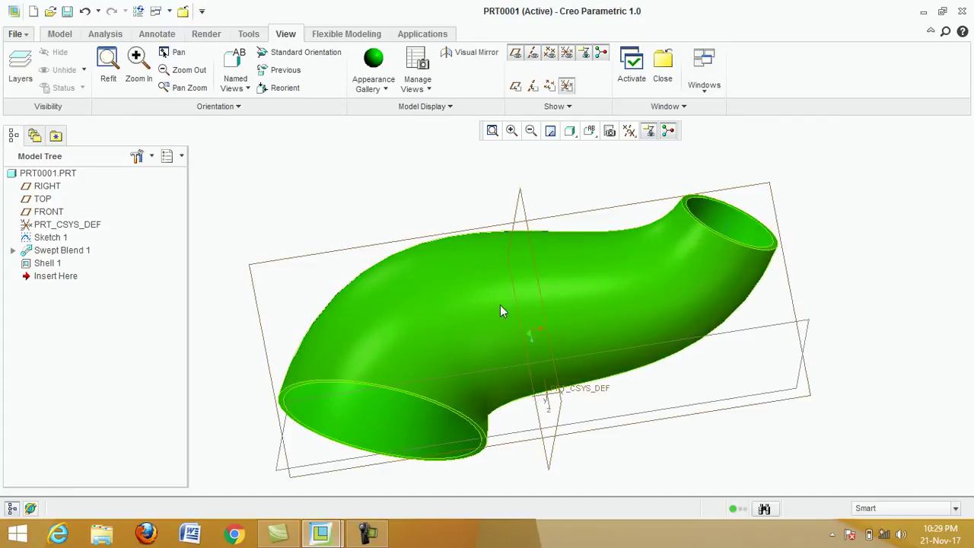
middle_click_drag(672, 264, 659, 281)
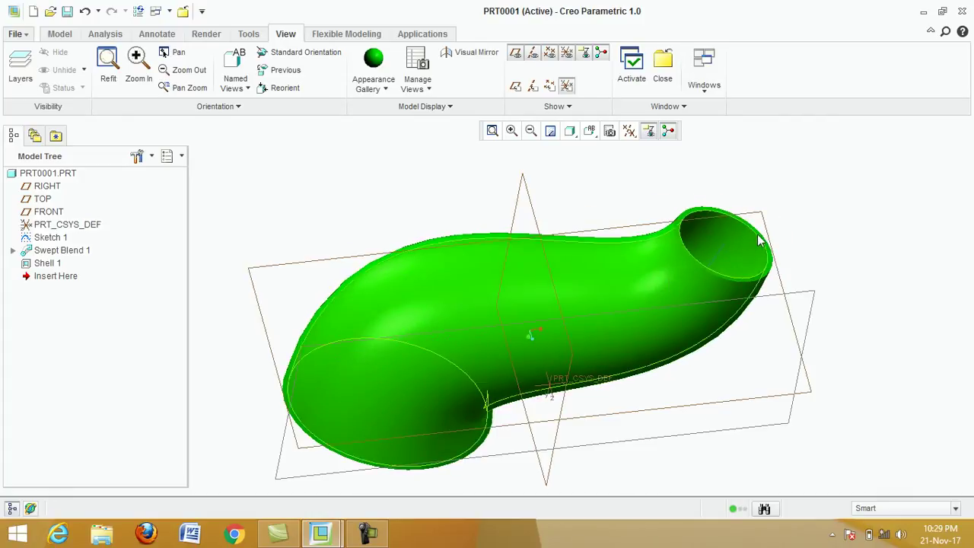
middle_click_drag(563, 325, 593, 274)
middle_click_drag(544, 302, 535, 334)
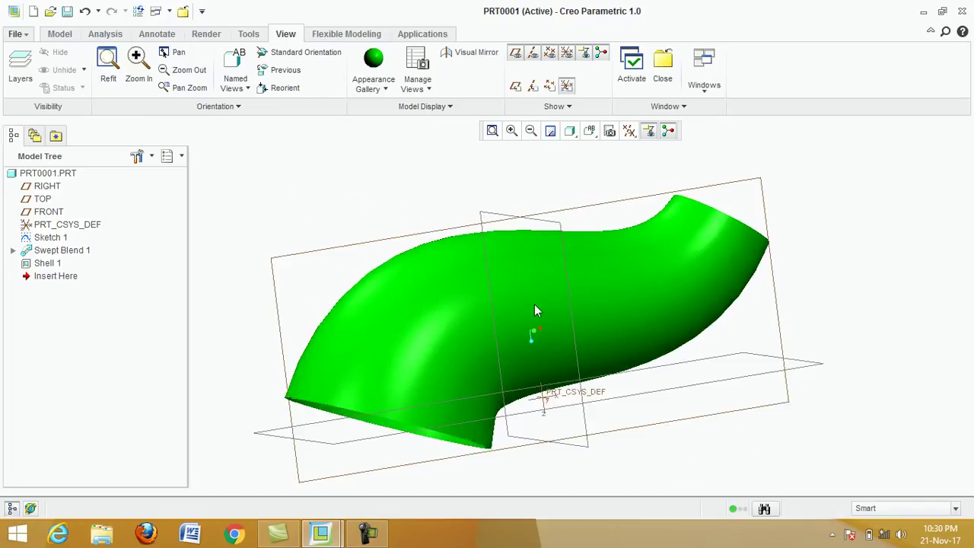